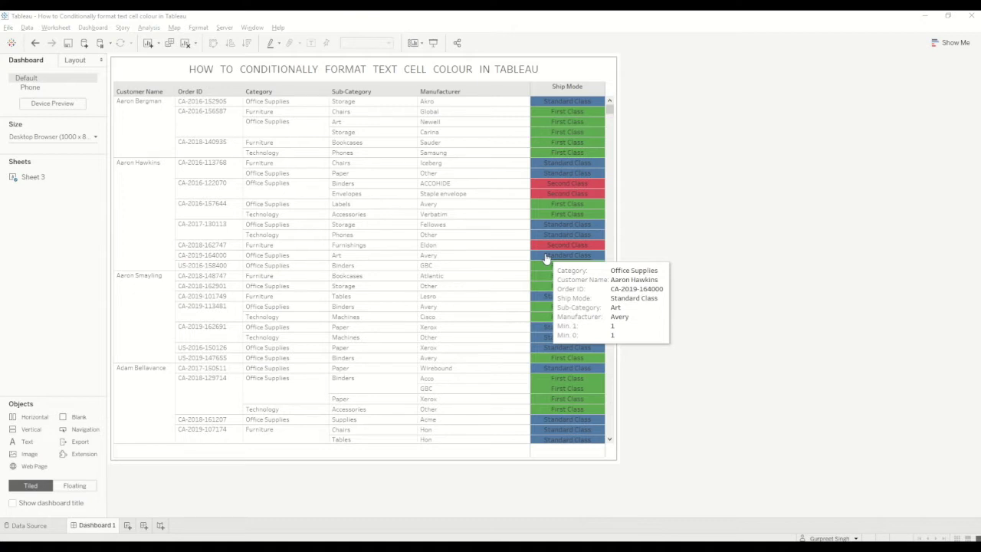
Connect Book2 to the saved Sample - Superstore data source and add Customer Name to Rows.
key("alt+Tab")
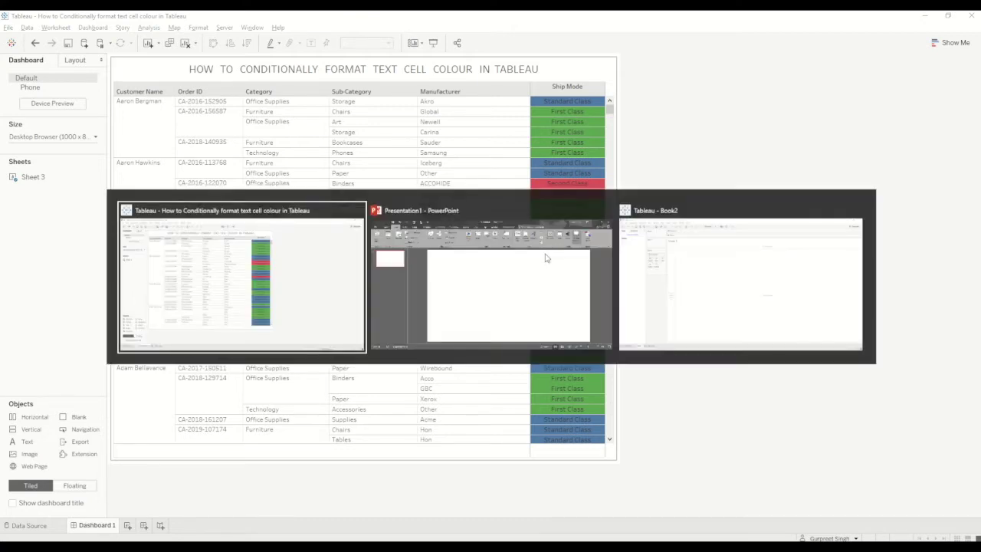
key("alt+Tab")
key("alt+Tab")
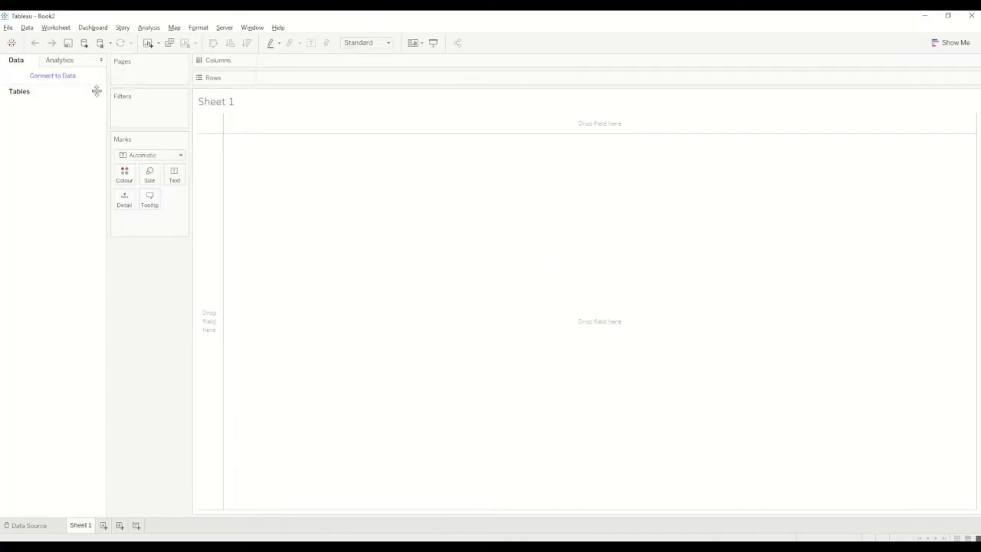
left_click(26, 29)
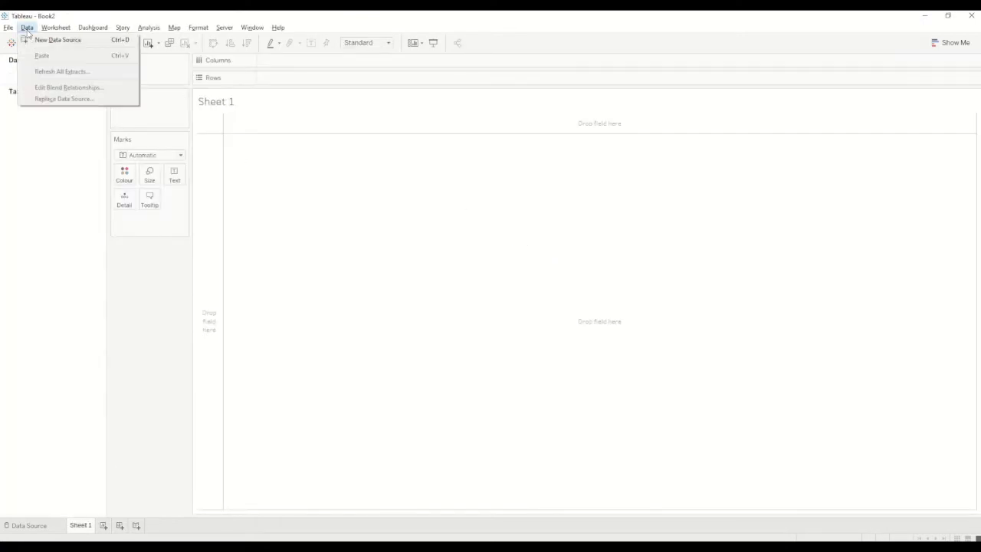
left_click(36, 39)
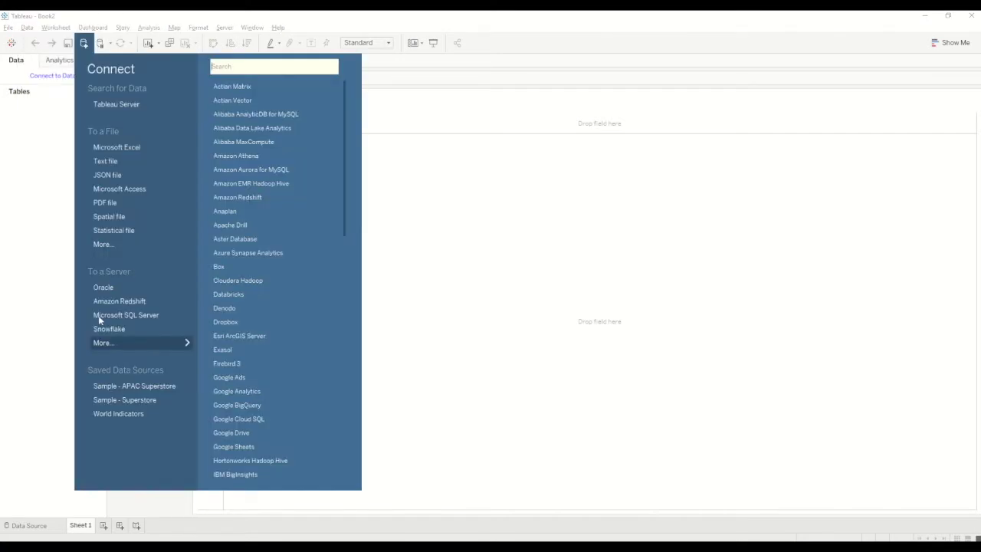
left_click(141, 398)
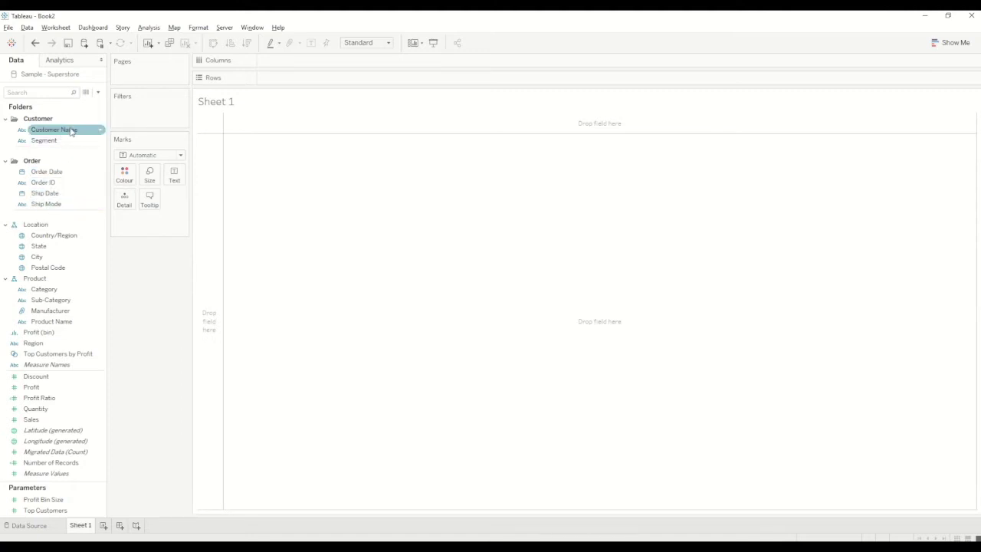
left_click_drag(71, 131, 236, 108)
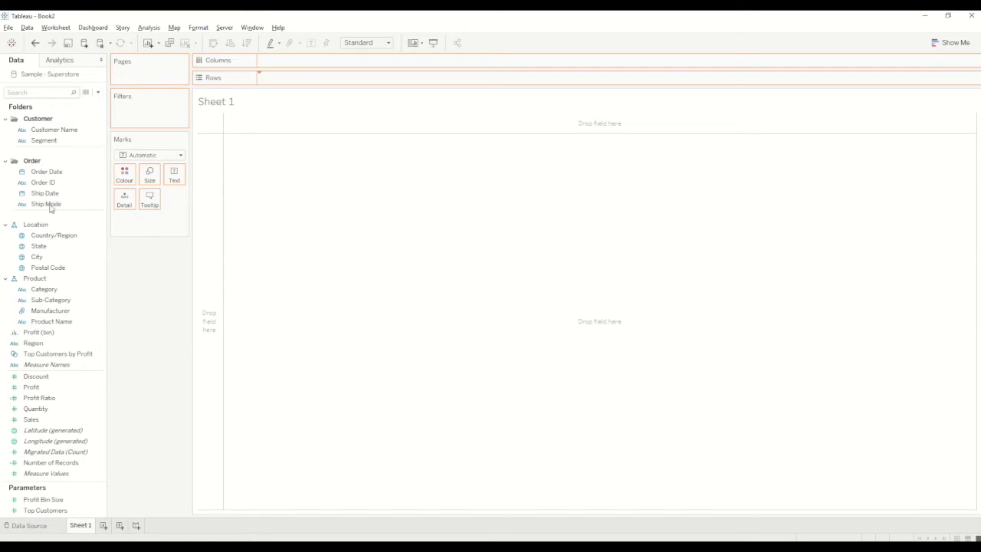
Add Ship Mode and Category to Rows, expanding Category to Sub-Category and Manufacturer.
left_click_drag(51, 206, 391, 77)
left_click(45, 290)
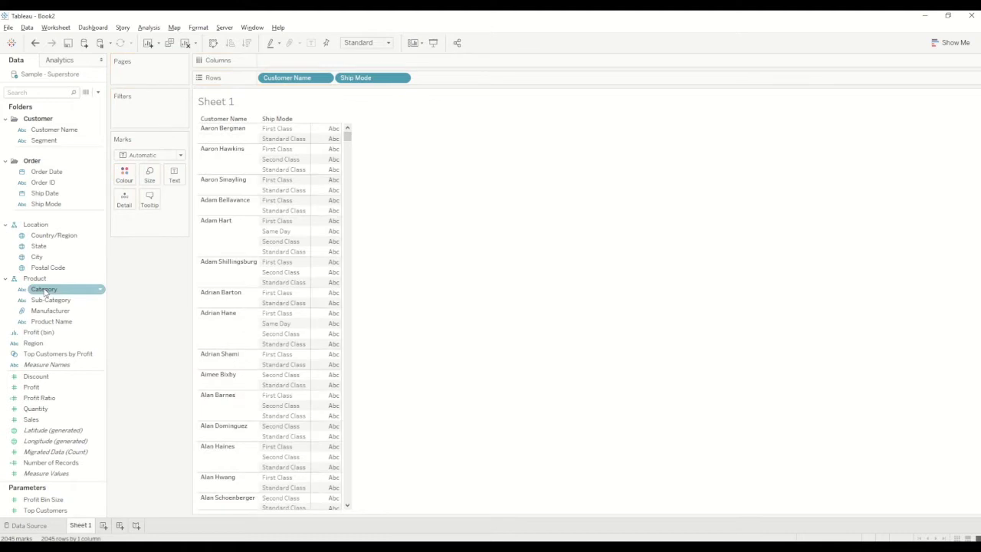
left_click_drag(44, 292, 471, 82)
left_click(421, 77)
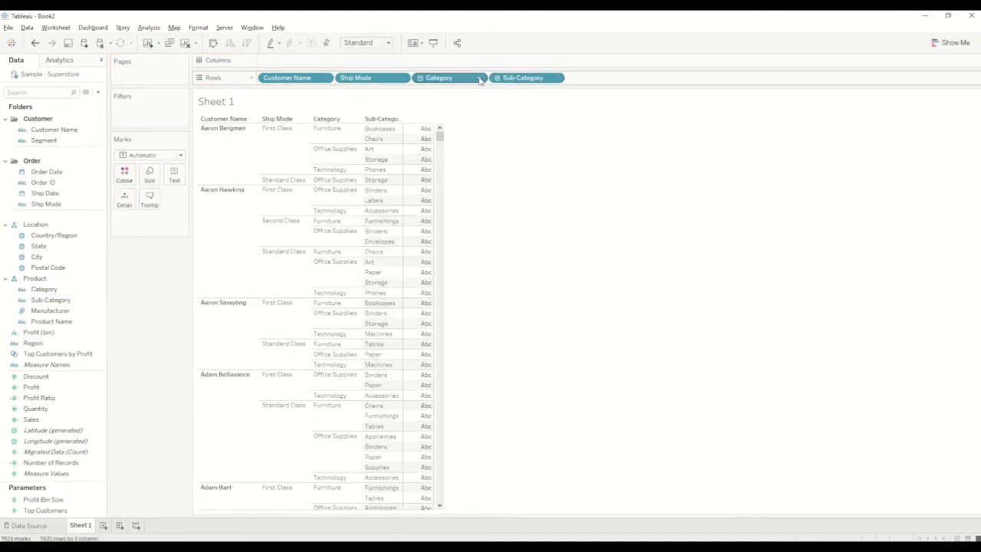
left_click(498, 80)
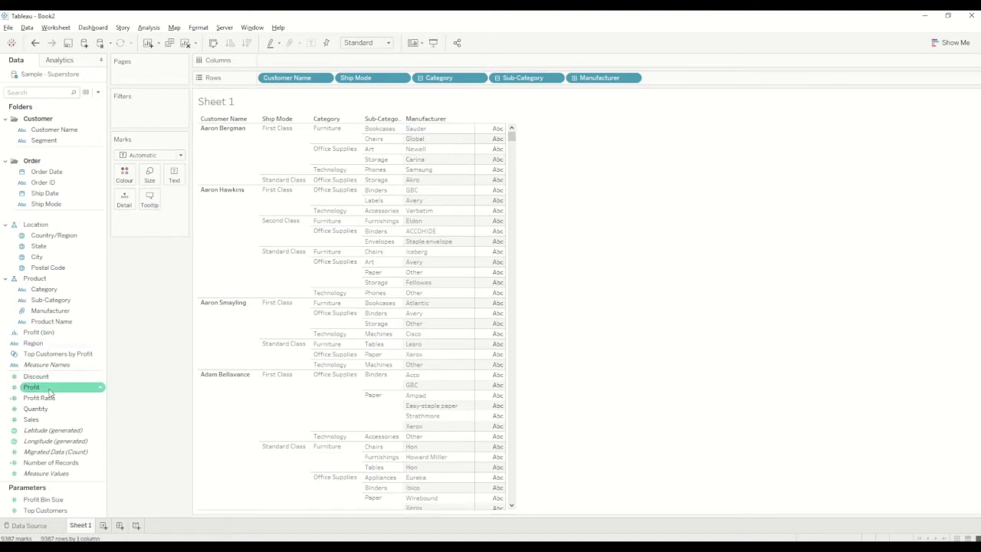
Move Ship Mode to the last column and drop the temporary Sales colouring.
left_click_drag(30, 420, 124, 174)
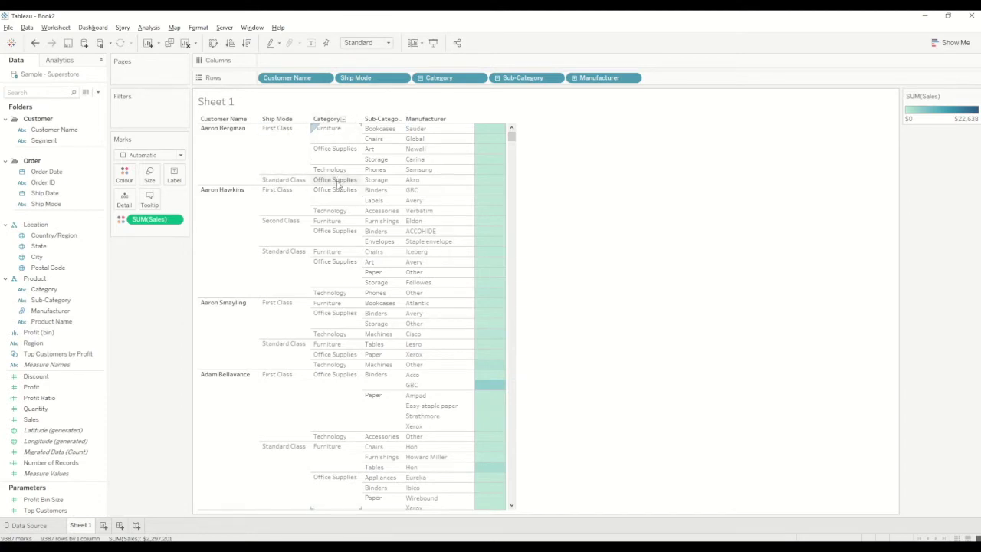
left_click_drag(378, 83, 657, 81)
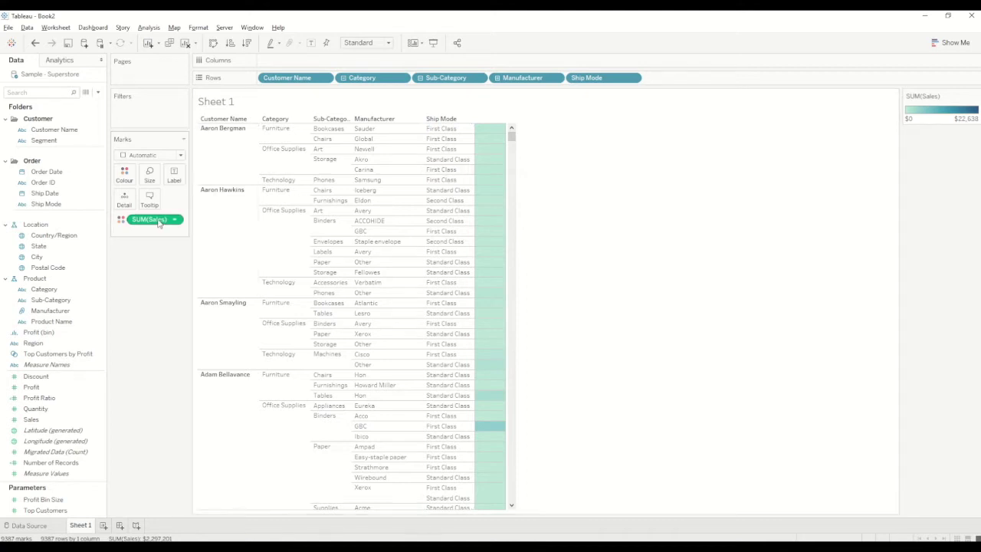
left_click_drag(160, 232, 164, 318)
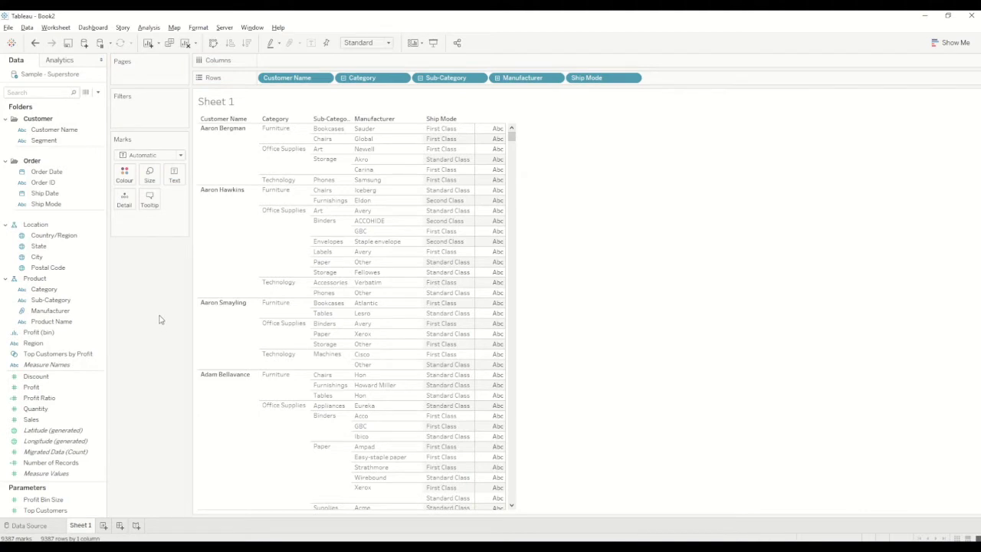
Create the Ship Mode Calc calculated field, then inspect the Superstore data rows.
left_click(98, 92)
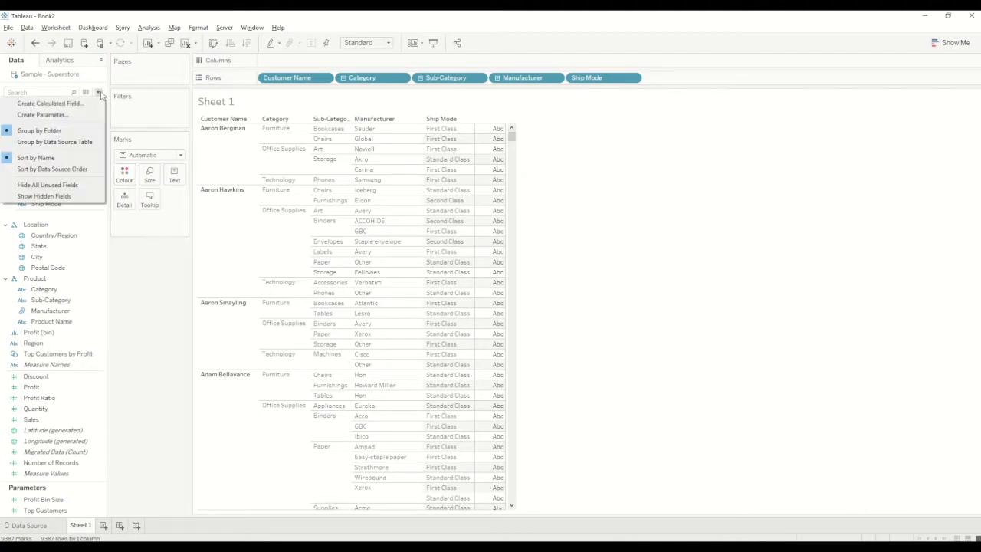
left_click(74, 100)
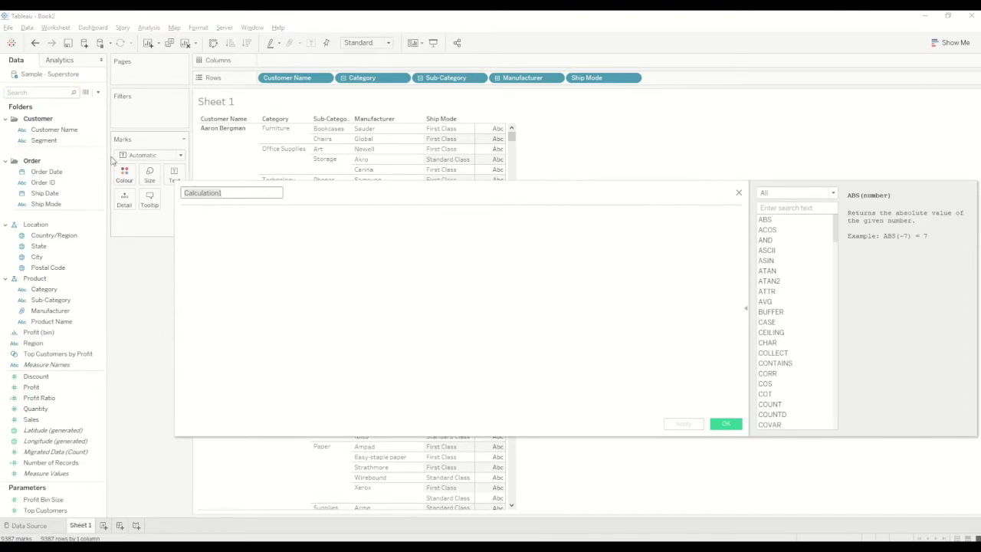
type("Ship Mode Cal")
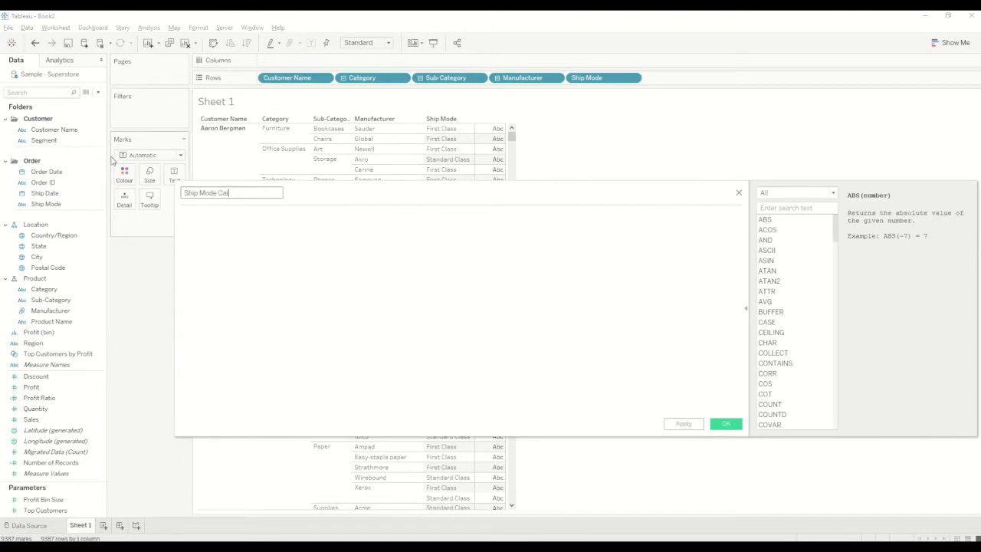
type("c")
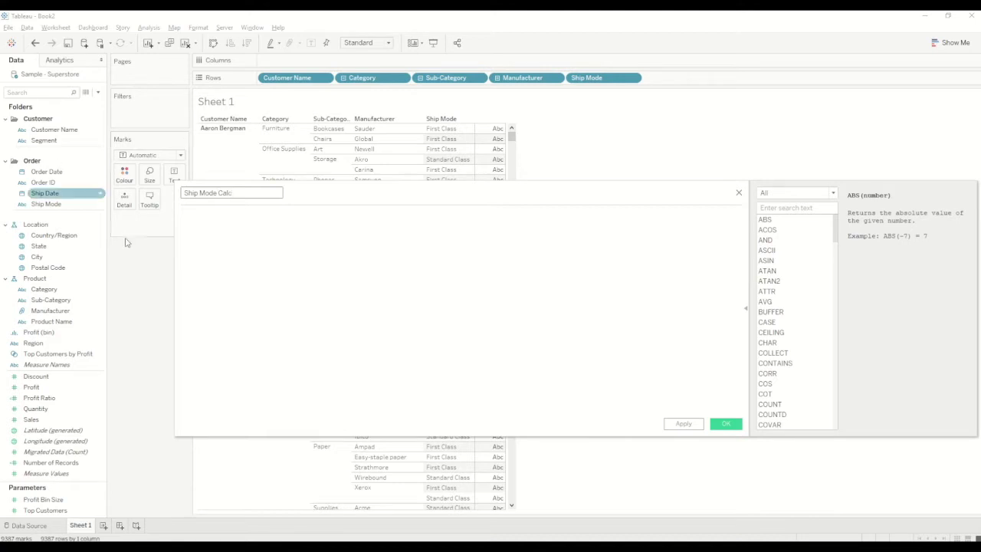
left_click(275, 236)
type("I")
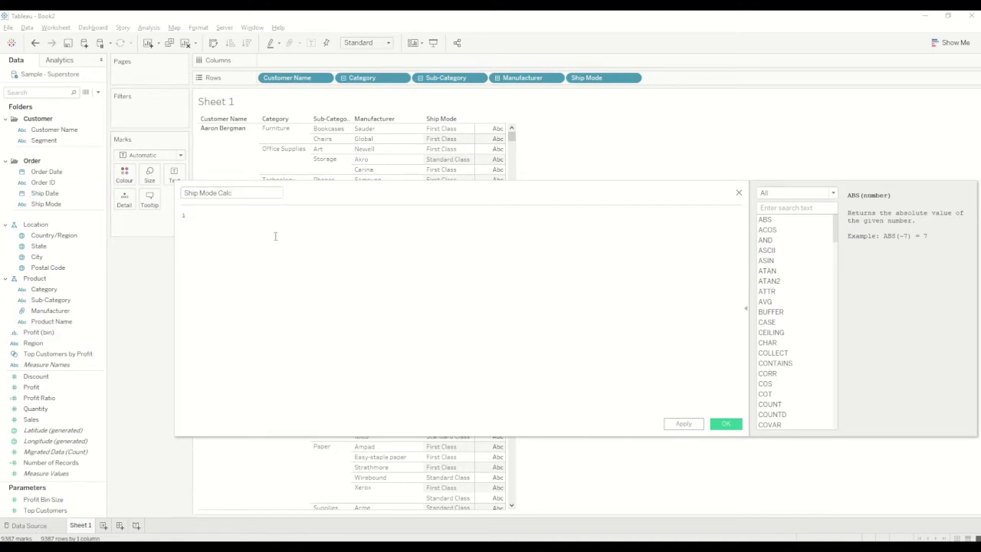
left_click(730, 427)
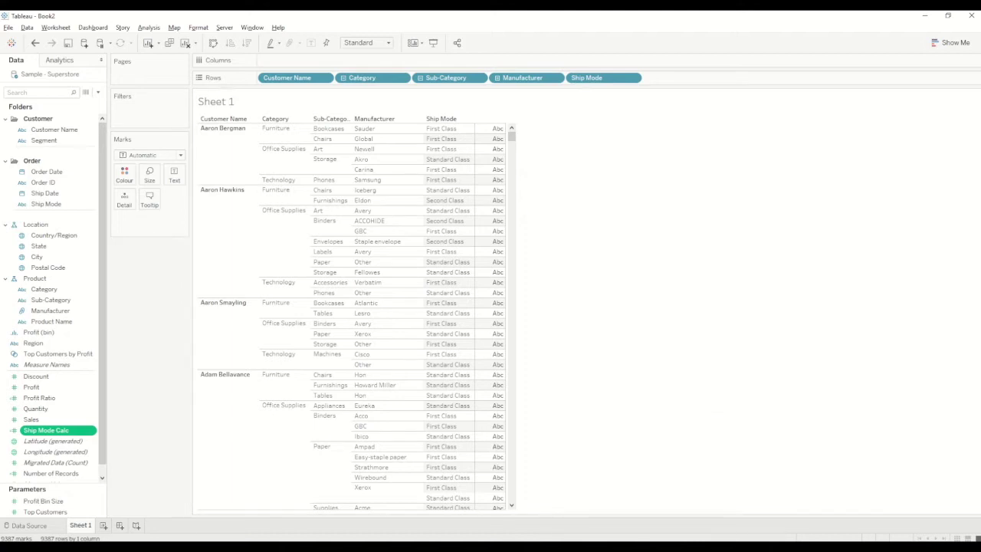
left_click(29, 526)
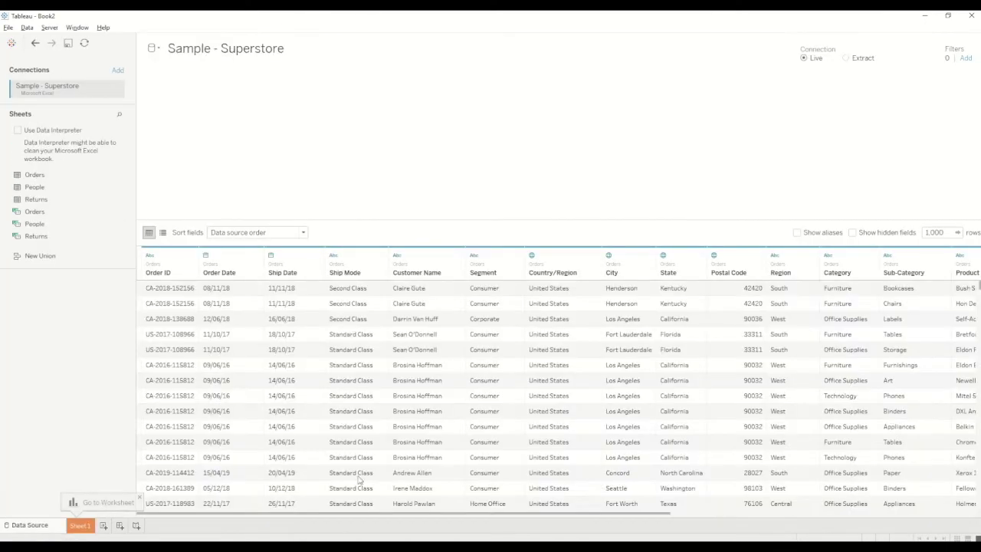
left_click_drag(479, 519, 850, 529)
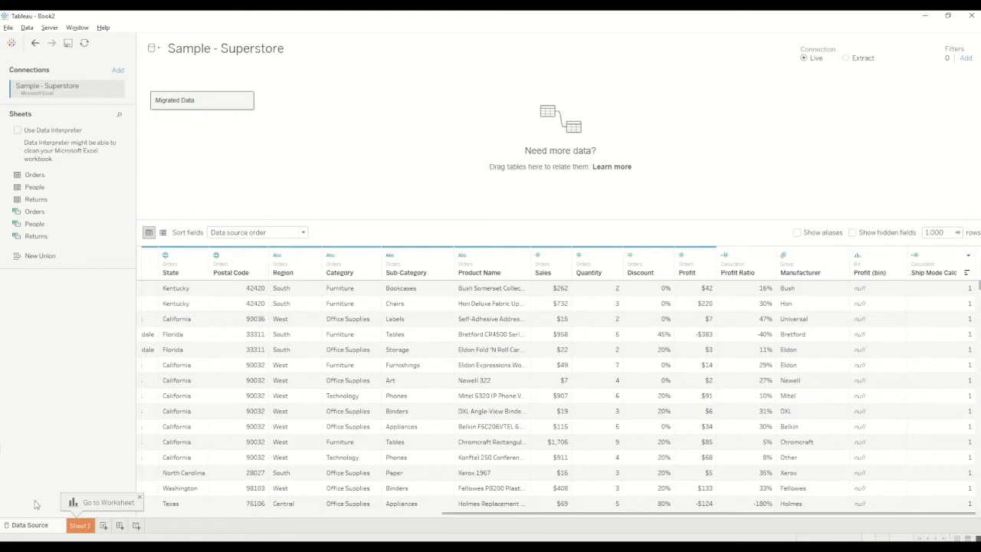
left_click(81, 525)
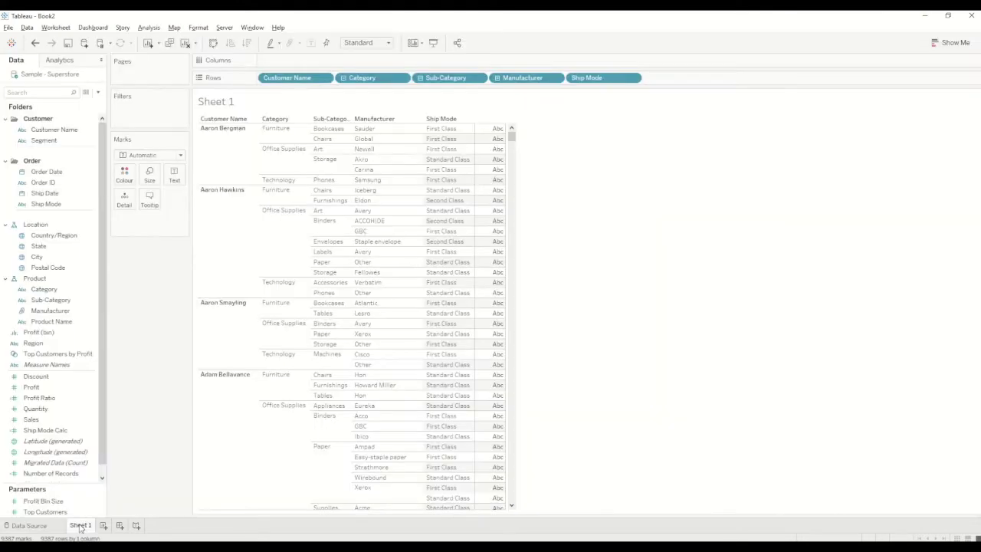
Create the Ship Mode calc 2 calculated field and plot Ship Mode Calc as bars on Columns.
left_click(98, 93)
left_click(75, 102)
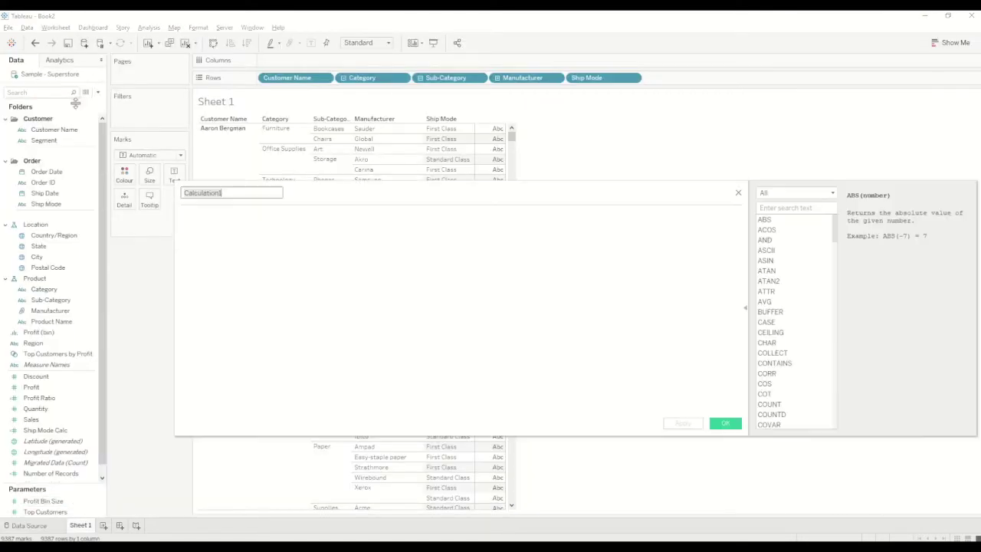
type("Ship Mode calc 2")
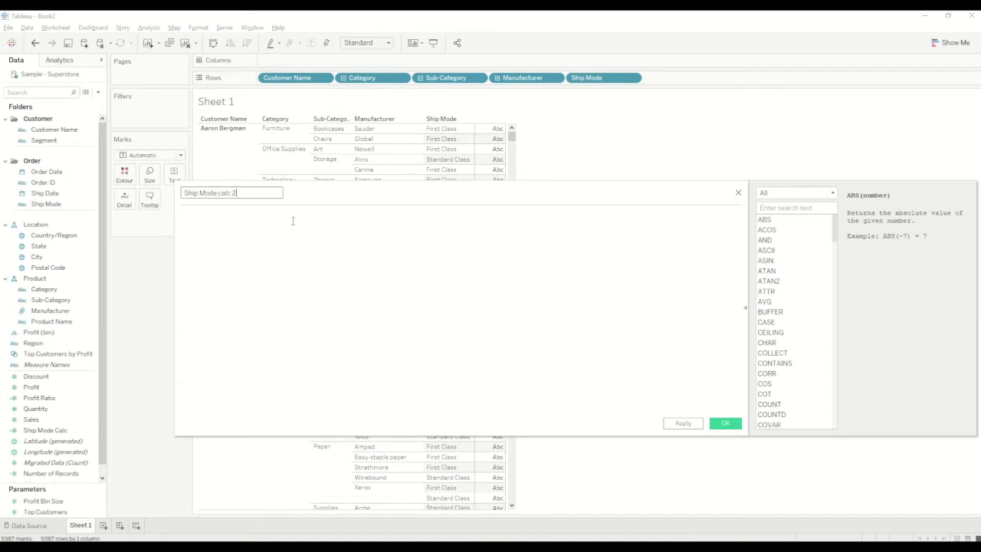
left_click(292, 221)
left_click(724, 424)
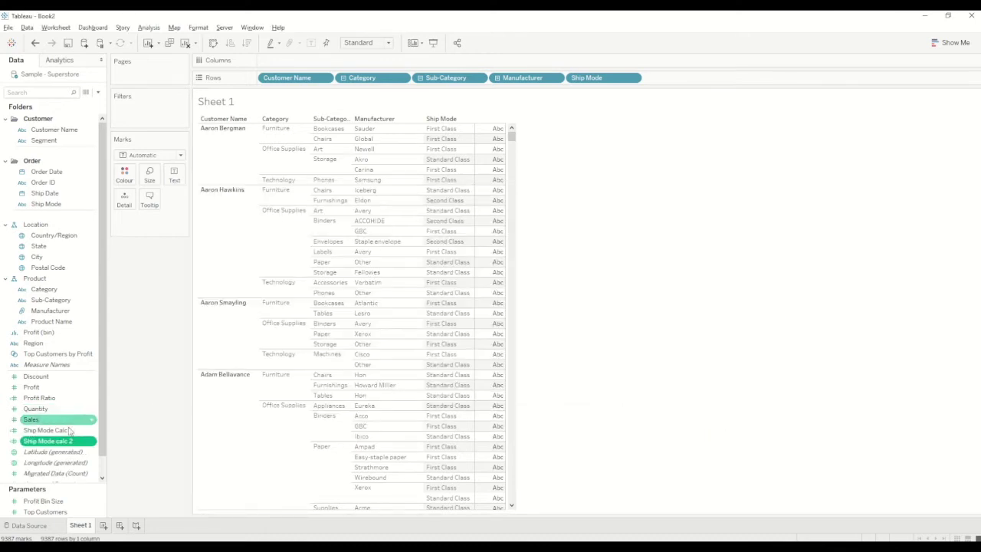
left_click_drag(62, 440, 296, 61)
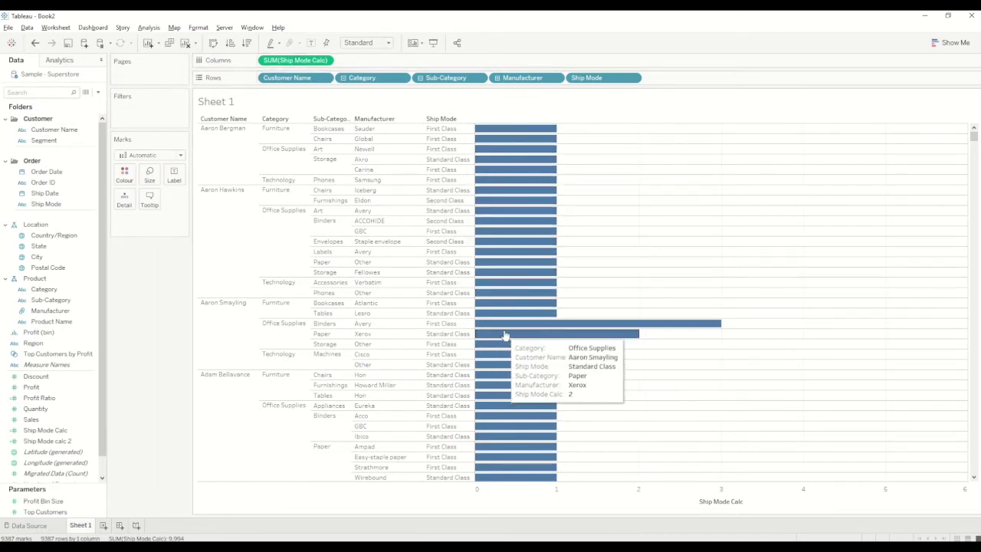
Switch the Ship Mode Calc pill's aggregation from Sum to Minimum.
mouse_move(709, 328)
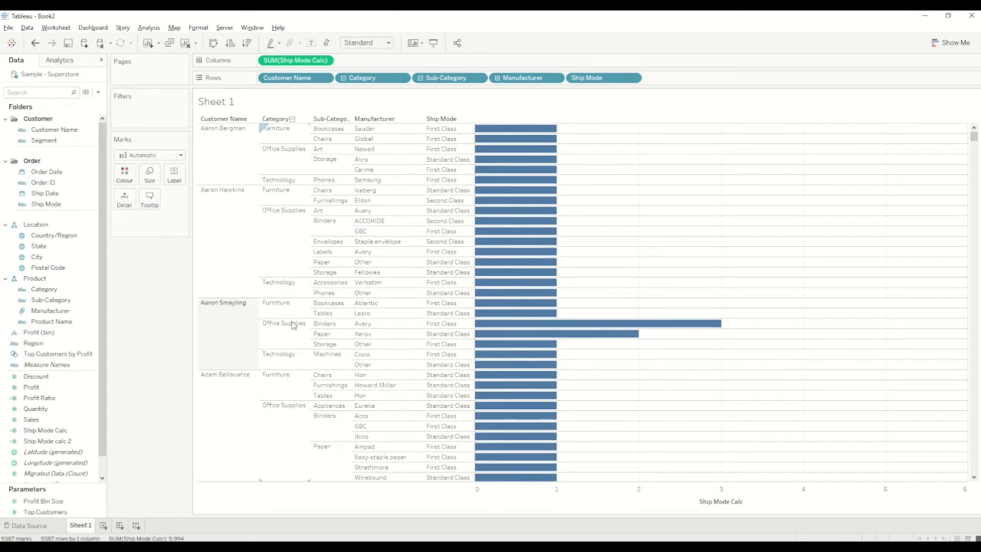
mouse_move(522, 325)
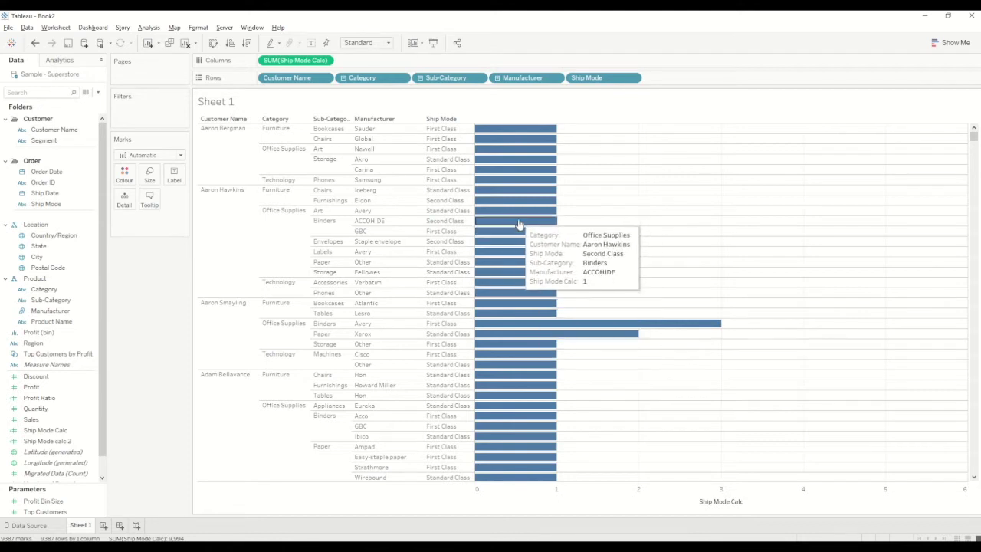
left_click(325, 60)
mouse_move(340, 167)
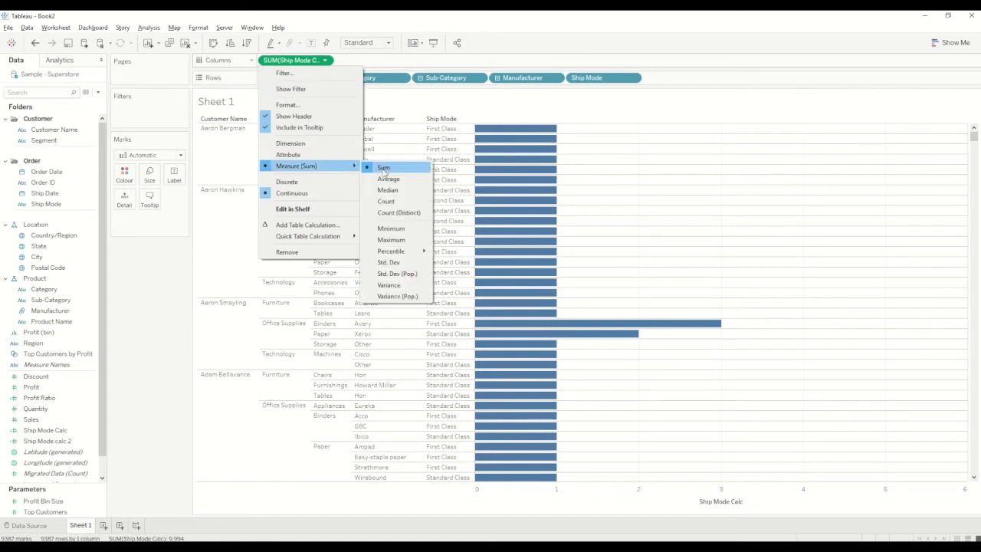
left_click(398, 230)
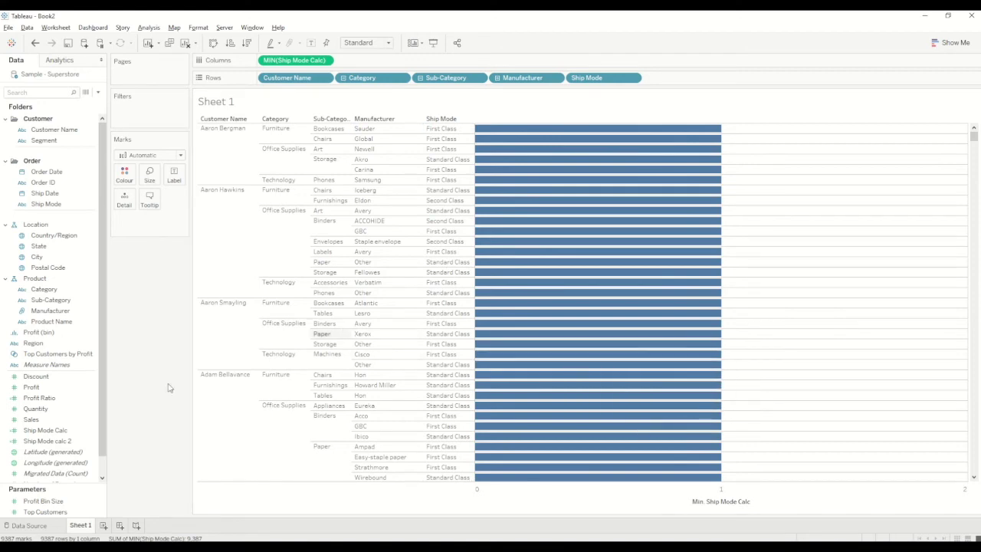
Add Ship Mode calc 2 to Columns aggregated as Minimum.
left_click_drag(64, 439, 409, 60)
left_click(402, 60)
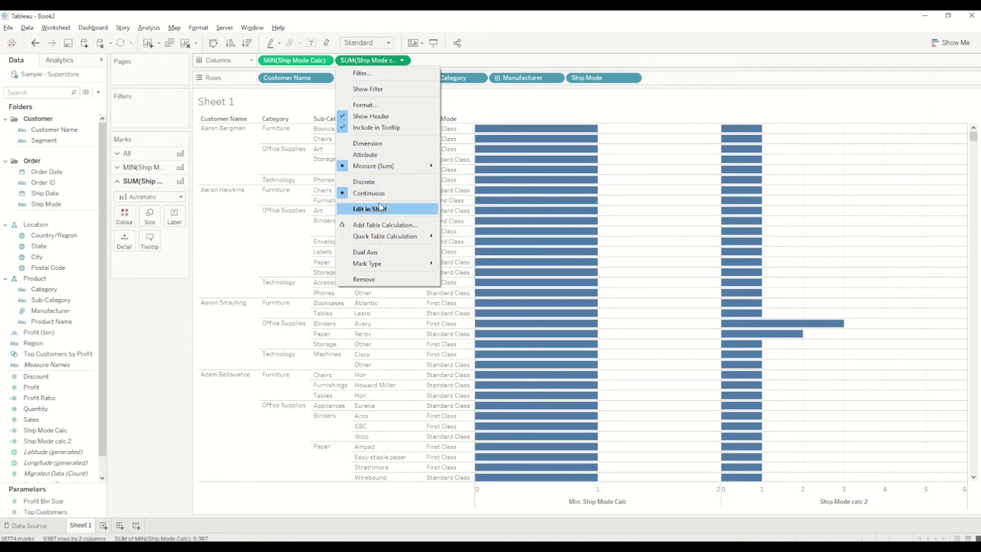
mouse_move(383, 166)
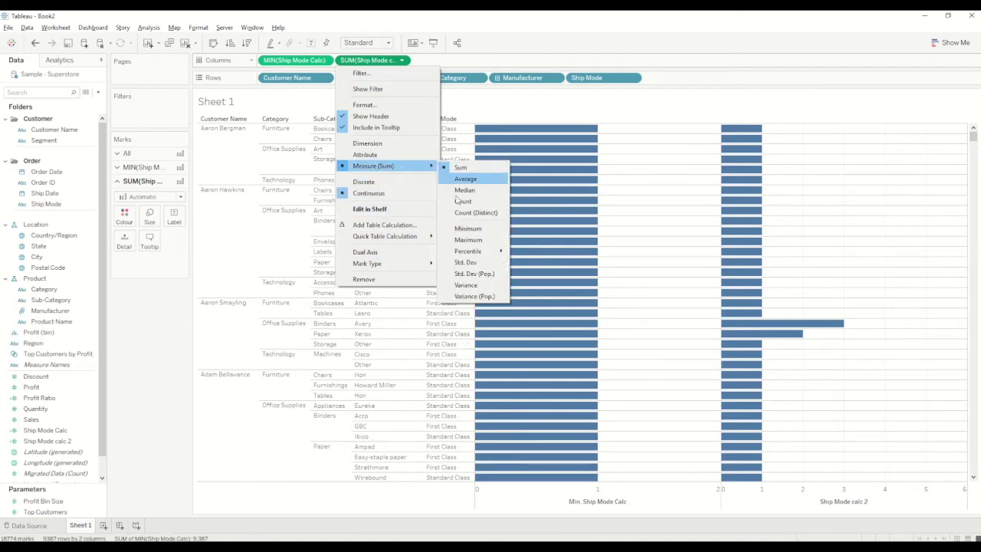
left_click(471, 229)
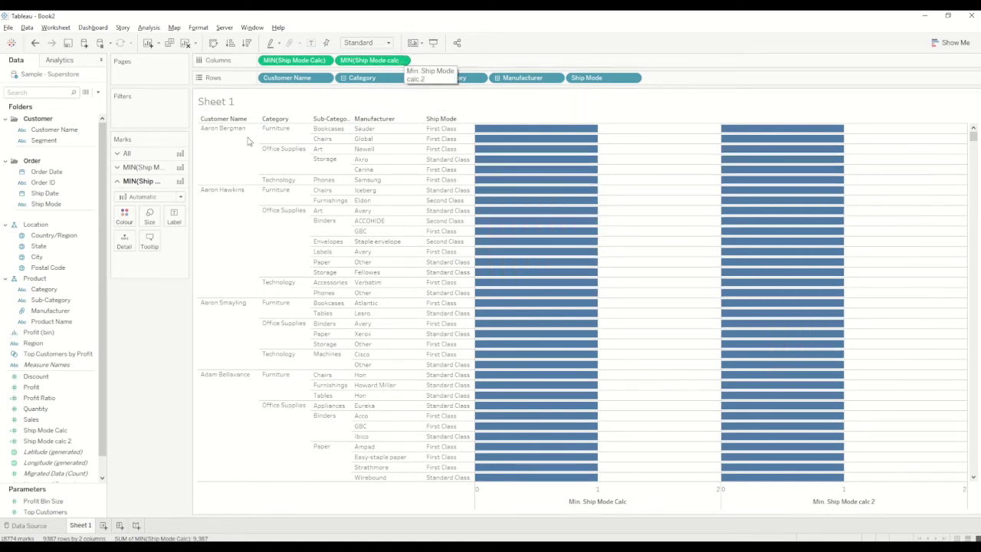
Draw the first chart's marks as squares at maximum size.
left_click(153, 167)
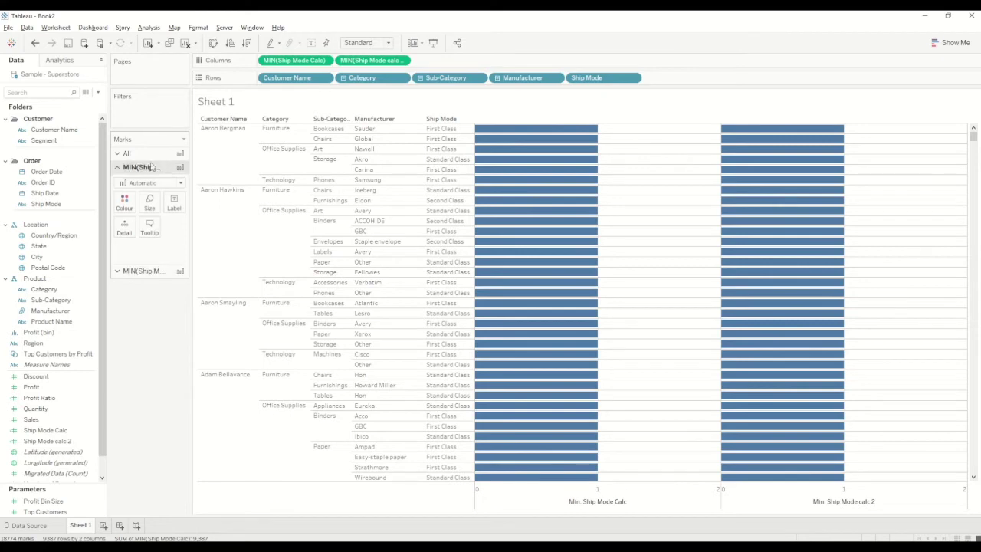
left_click(154, 183)
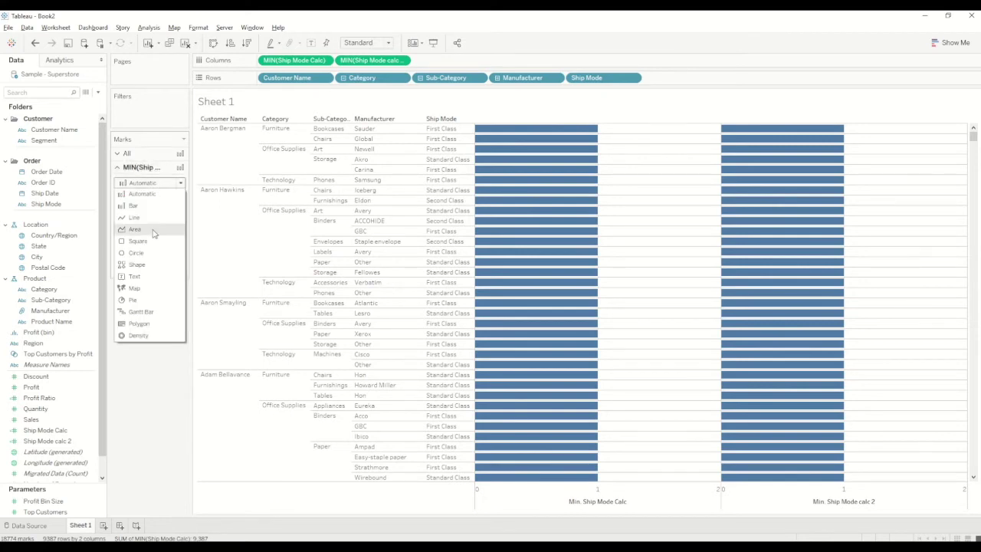
left_click(138, 241)
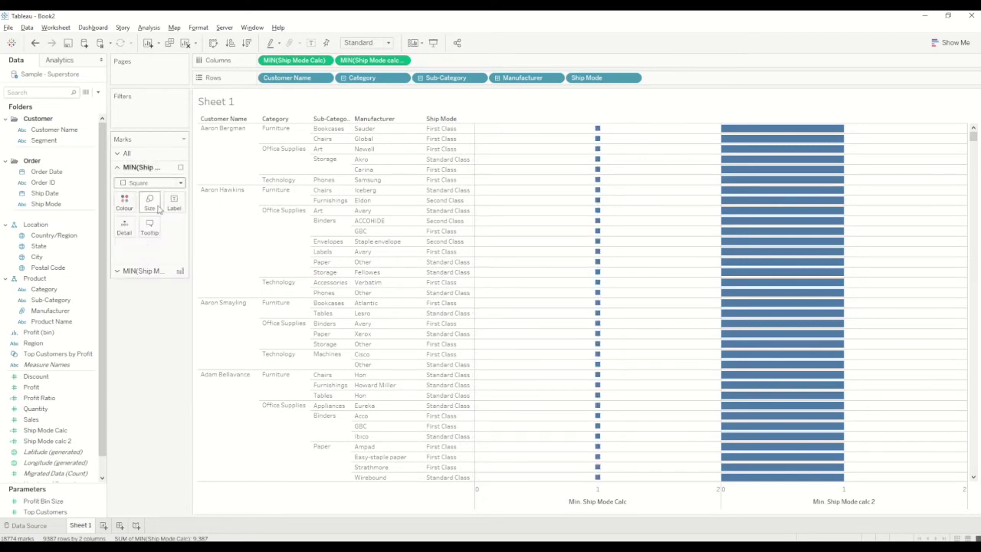
left_click(157, 207)
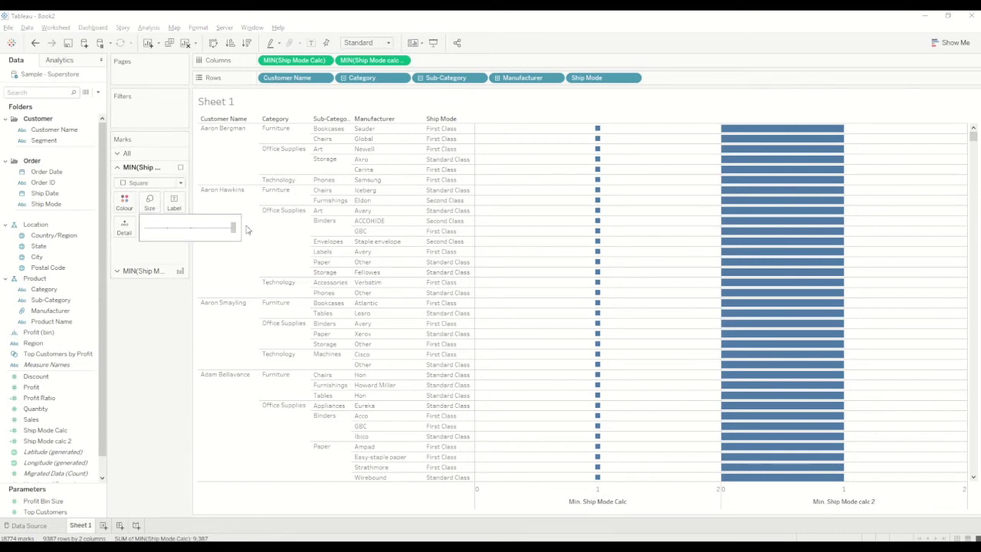
left_click_drag(209, 257, 211, 257)
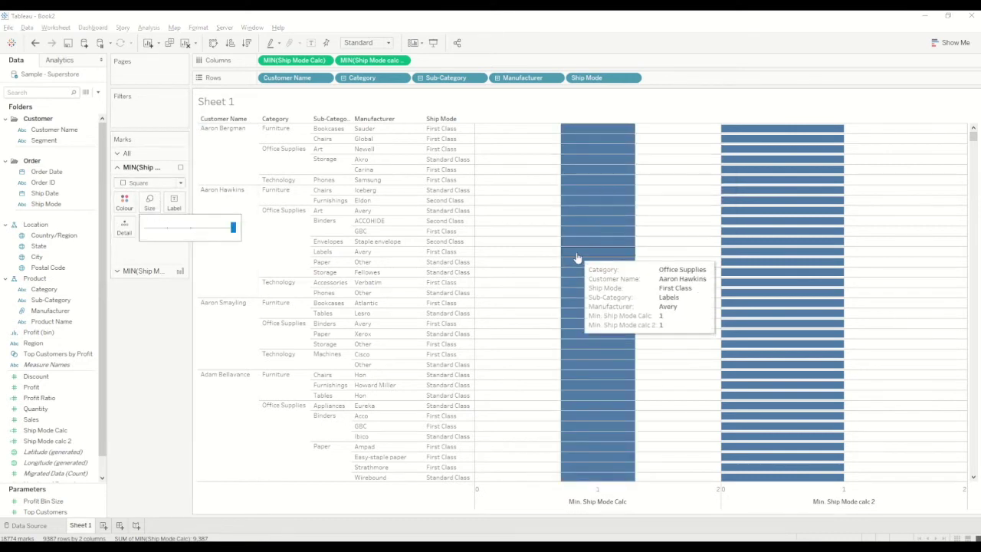
Set the second chart's mark type to Text.
left_click(142, 271)
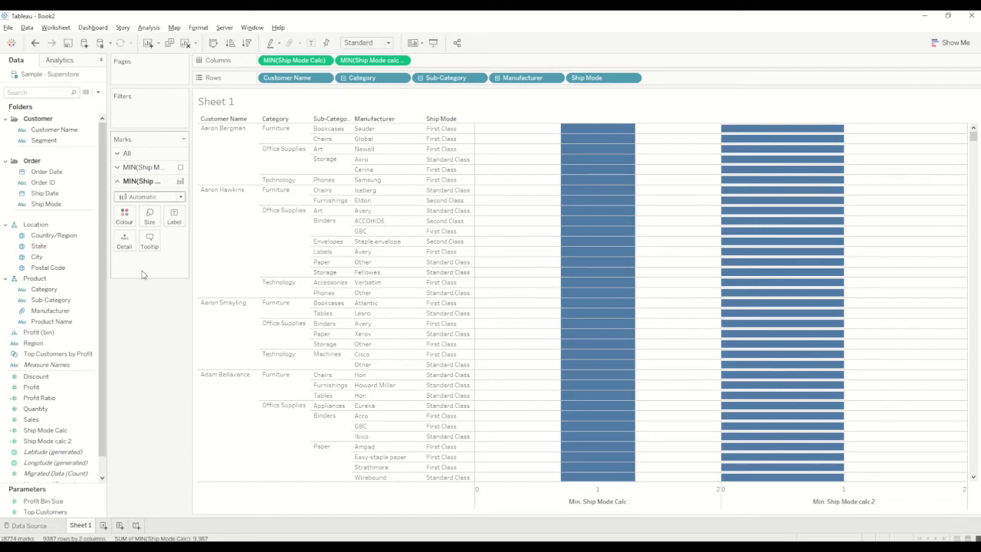
left_click(159, 198)
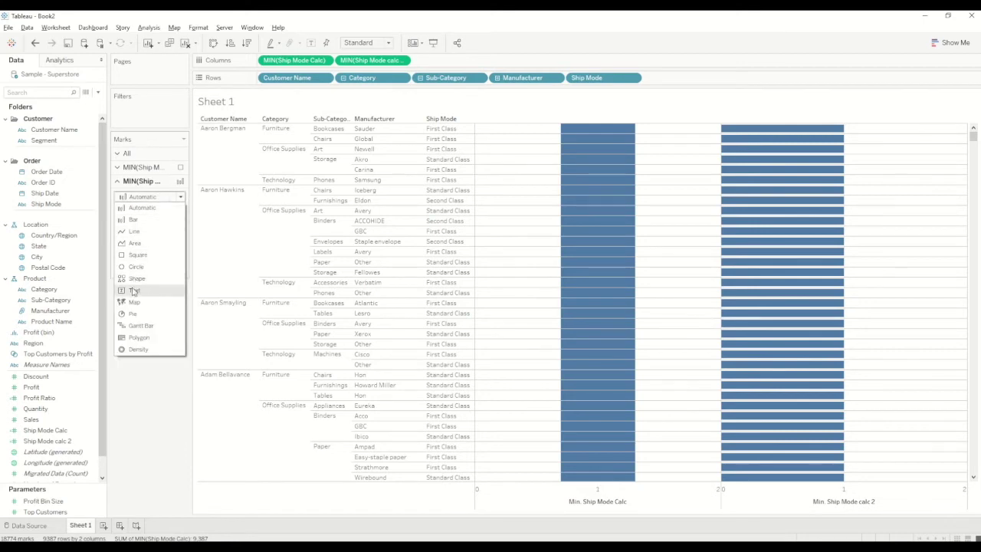
left_click(133, 291)
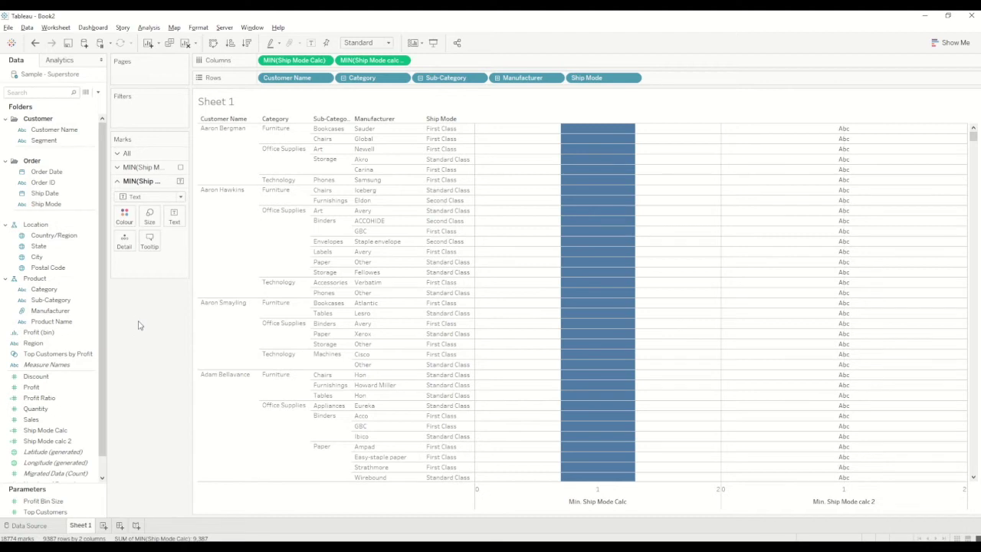
mouse_move(572, 132)
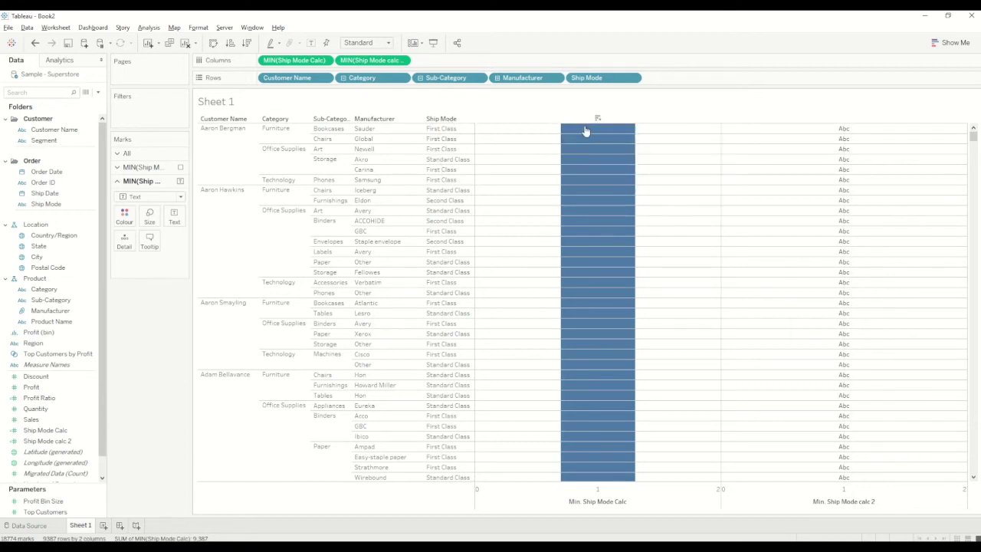
Colour the first chart's squares by Ship Mode.
mouse_move(587, 230)
mouse_move(585, 272)
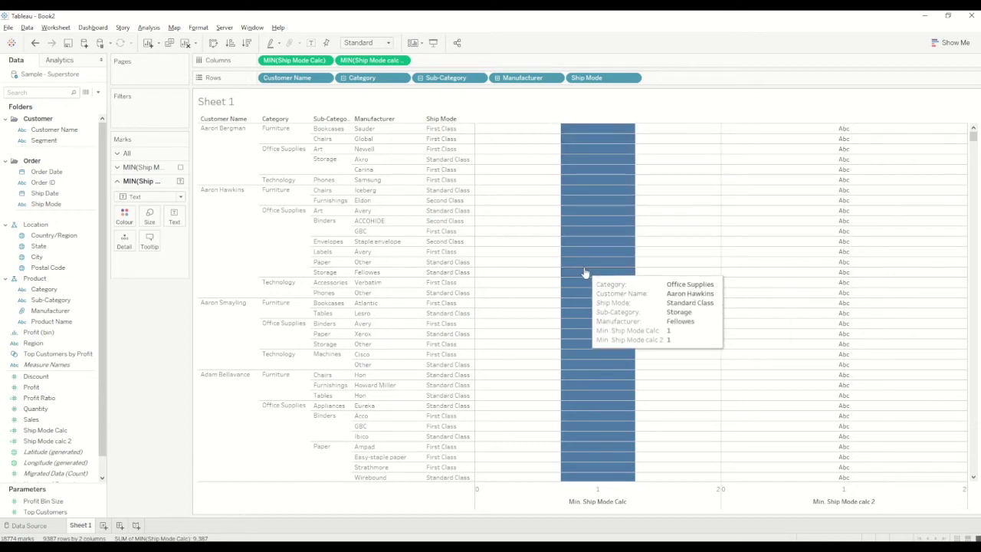
left_click(153, 167)
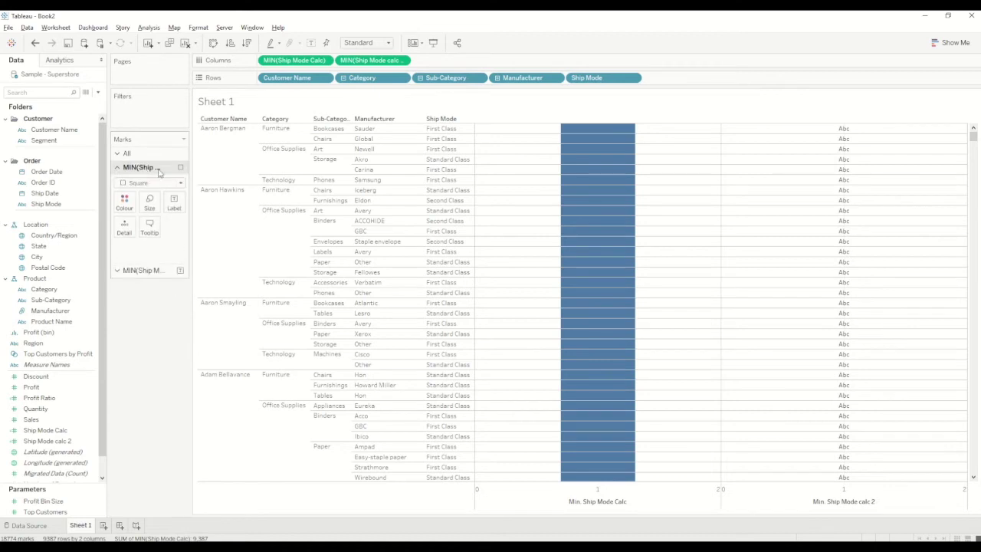
left_click_drag(46, 204, 123, 202)
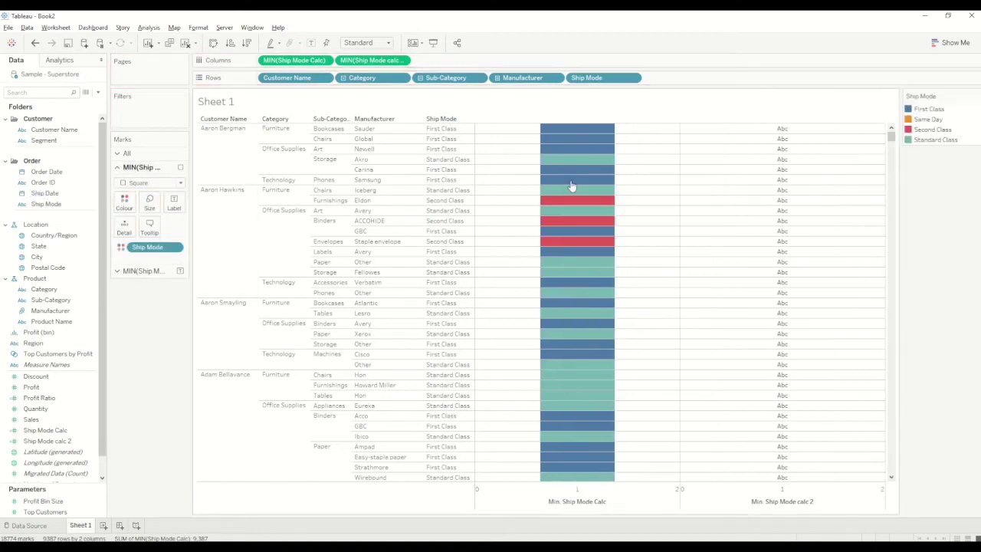
Use Ship Mode as the text label on the second chart's marks.
left_click(146, 272)
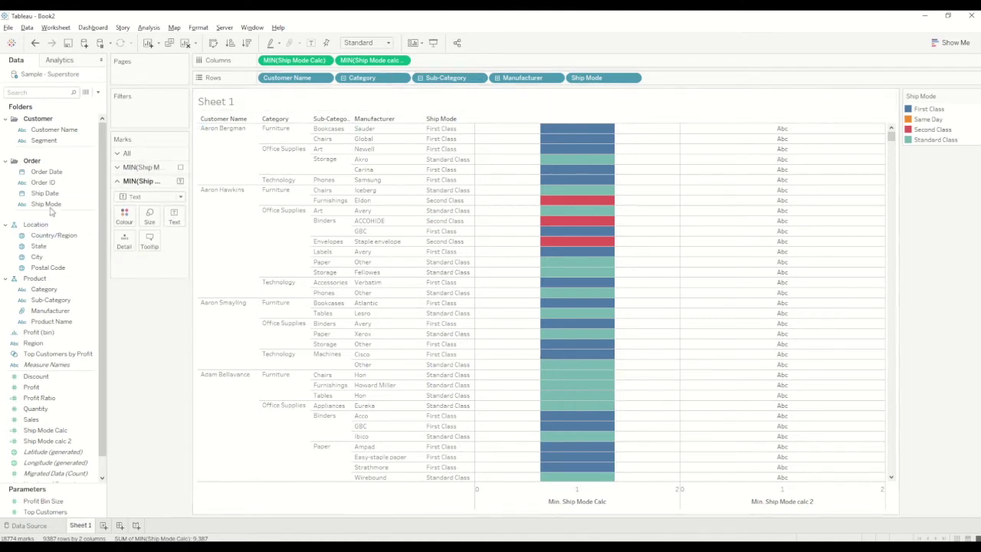
left_click_drag(46, 204, 175, 221)
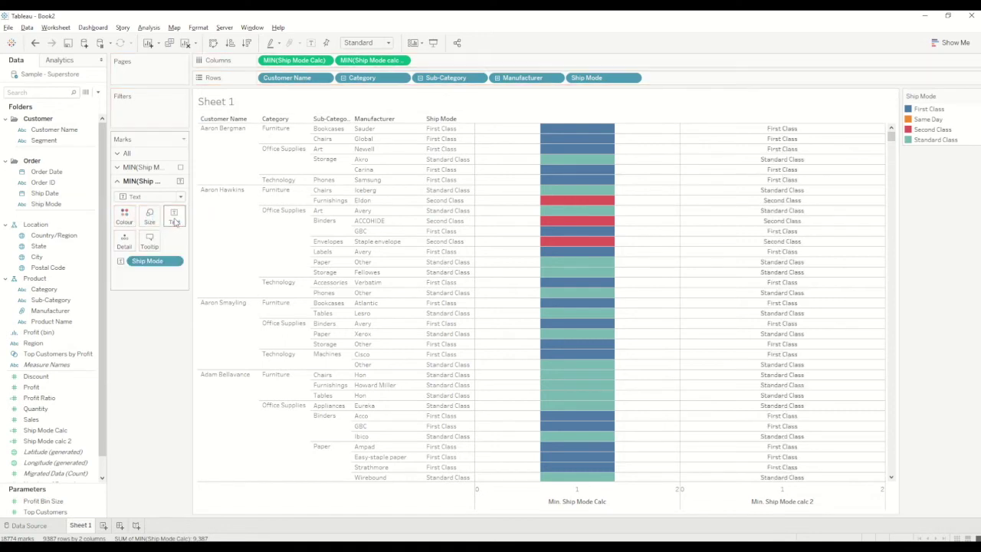
mouse_move(765, 441)
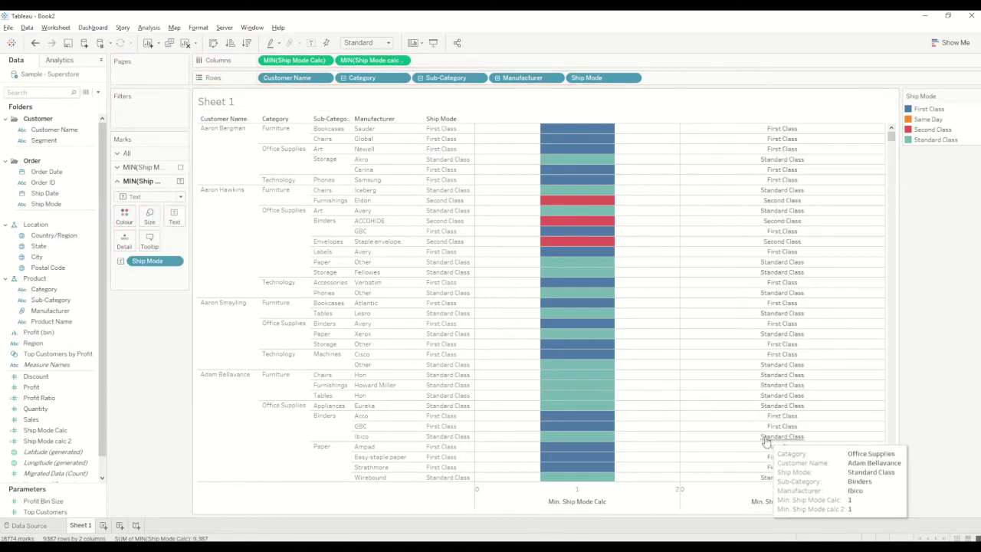
left_click(403, 61)
Make Ship Mode calc 2 a dual axis and synchronize both axes.
left_click(365, 252)
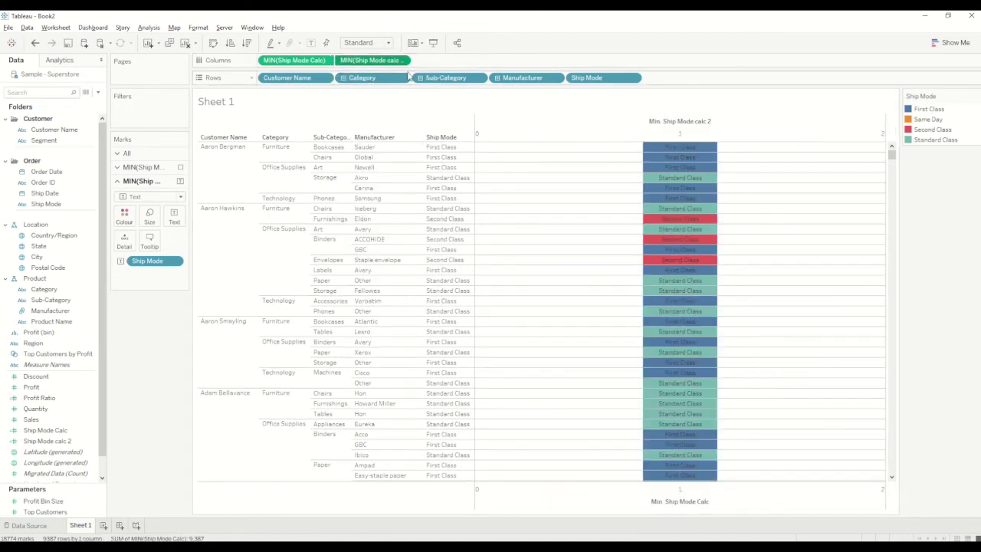
right_click(634, 129)
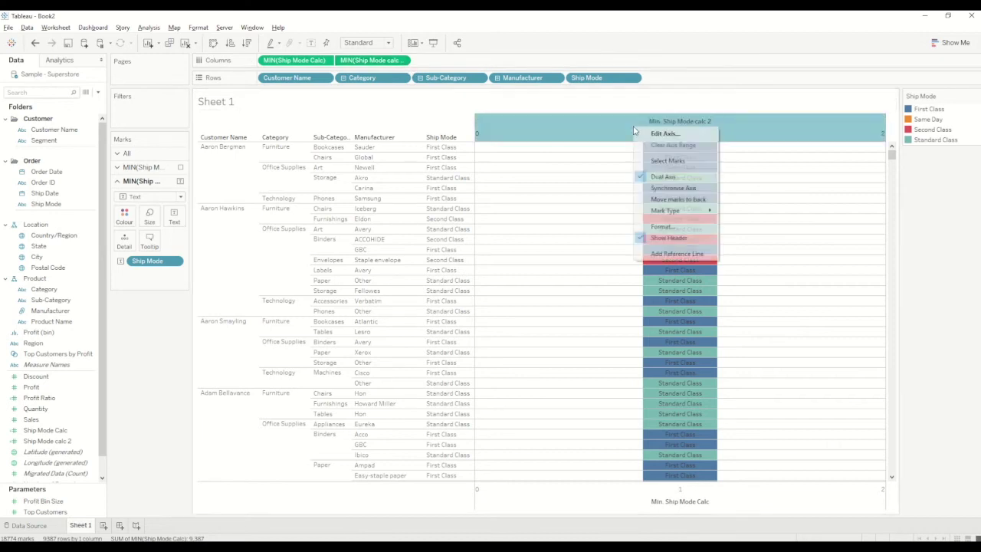
left_click(664, 187)
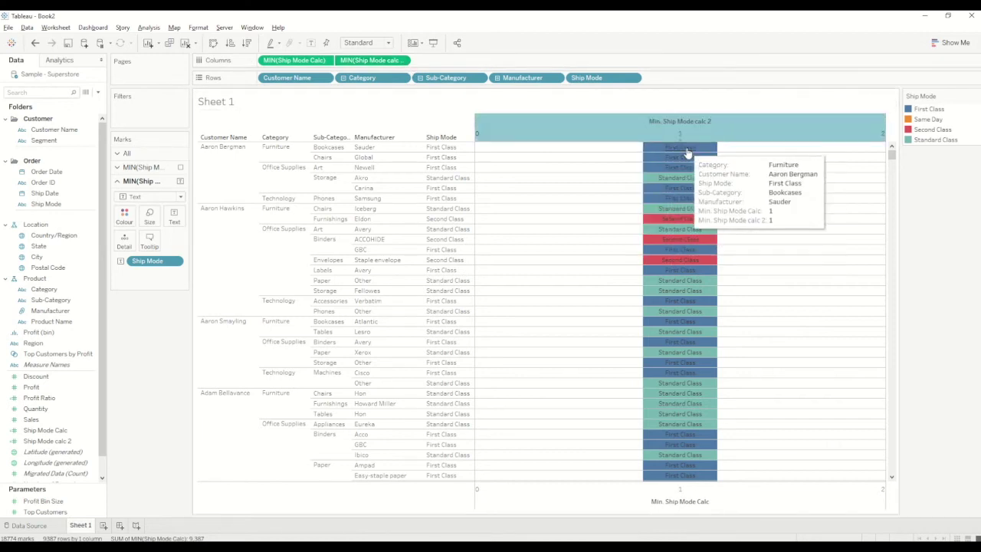
mouse_move(691, 143)
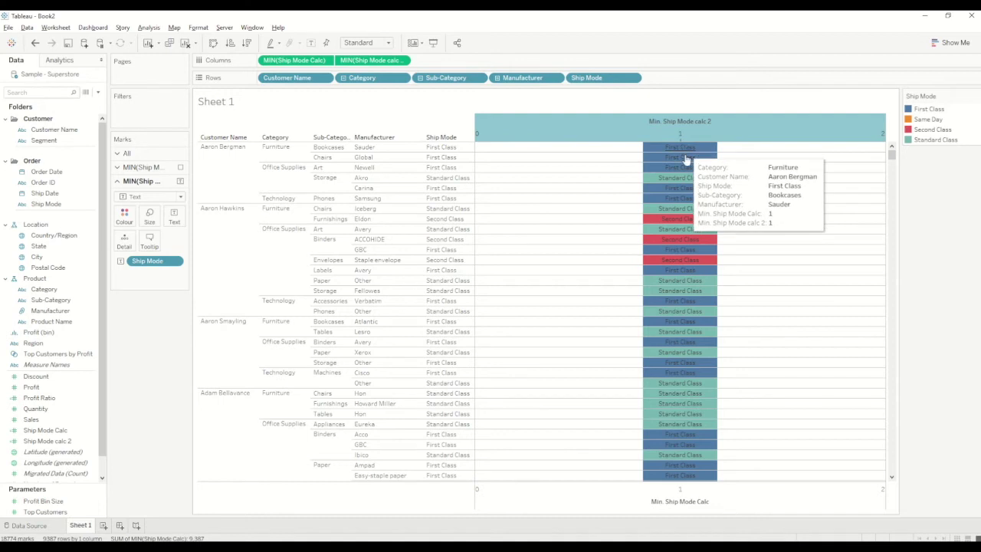
double_click(930, 109)
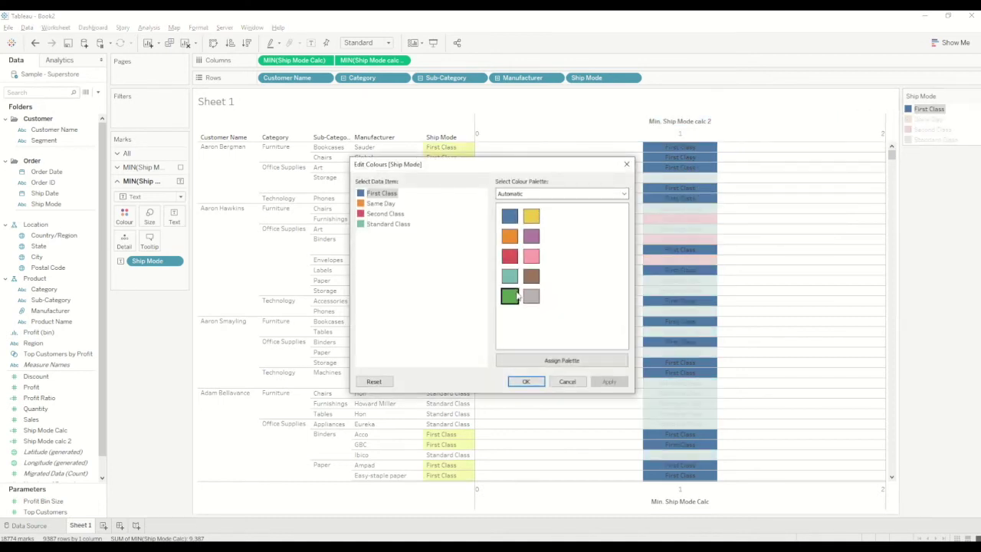
Recolour the ship modes with the Colour Blind palette, giving First Class green.
left_click(515, 296)
left_click(539, 198)
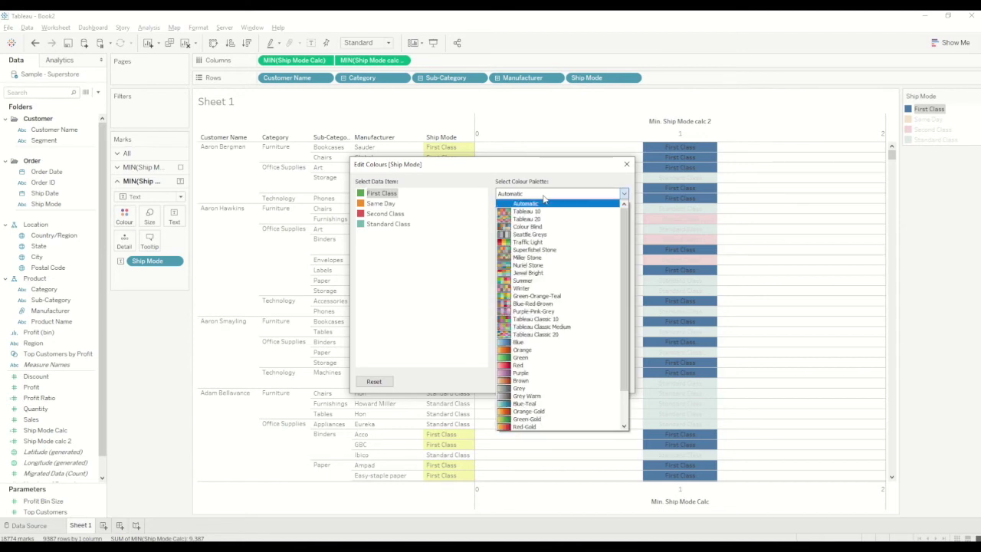
left_click(546, 228)
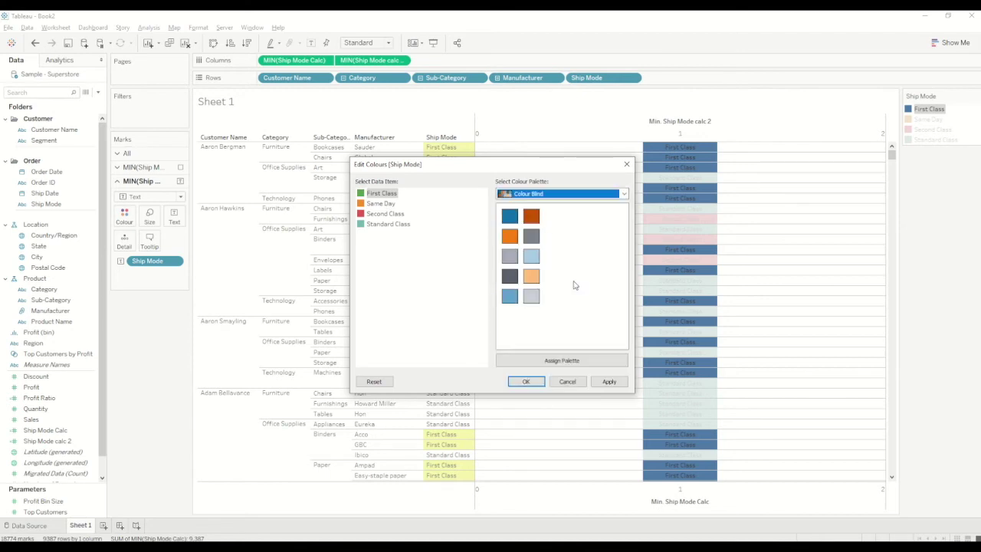
left_click(609, 381)
left_click(562, 361)
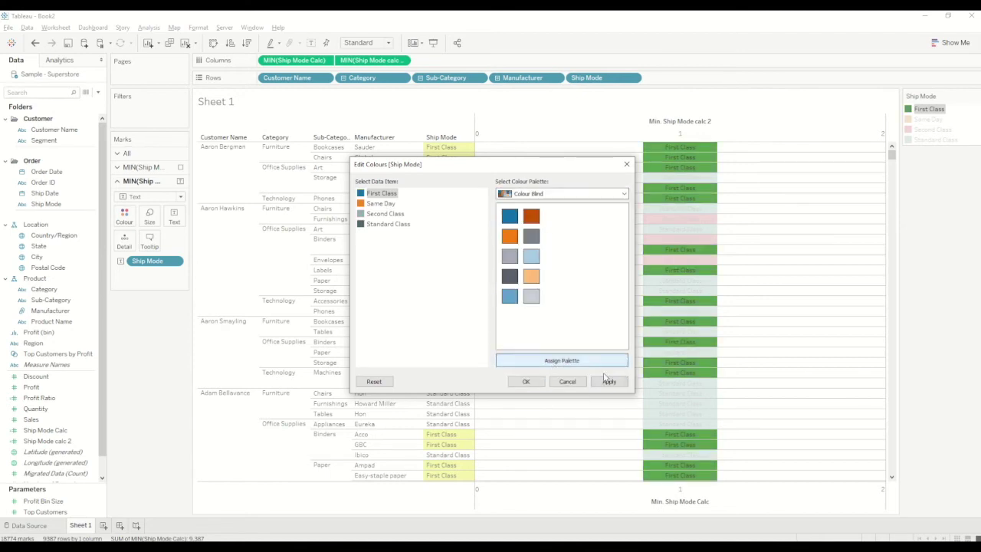
left_click(527, 381)
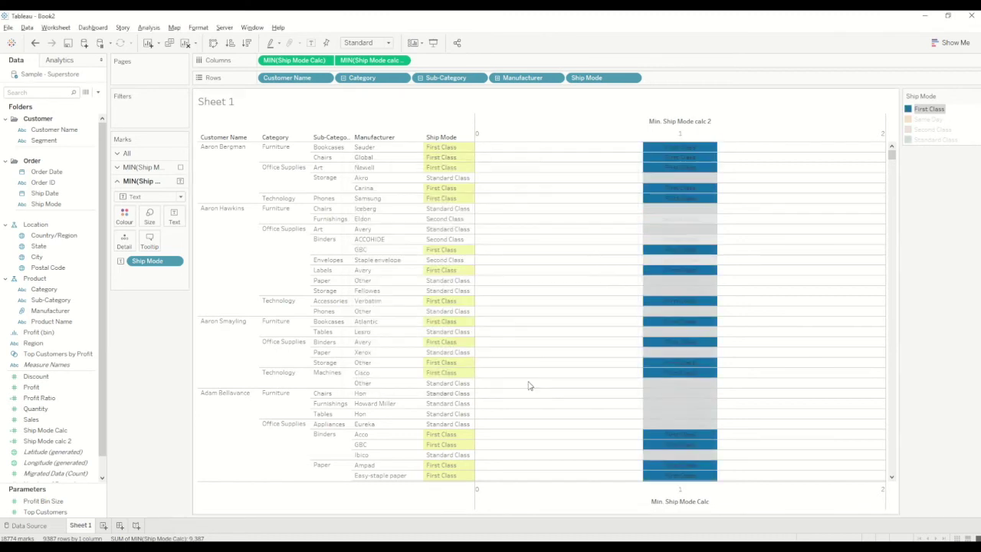
left_click(921, 284)
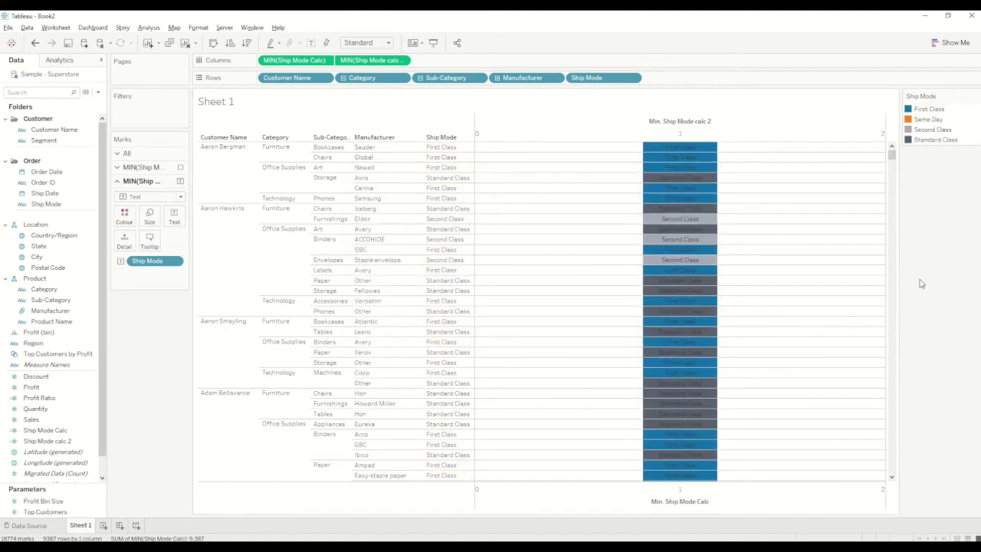
Switch to Tableau 10 colours: First Class green, Second Class red, Standard Class blue.
double_click(928, 109)
left_click(506, 196)
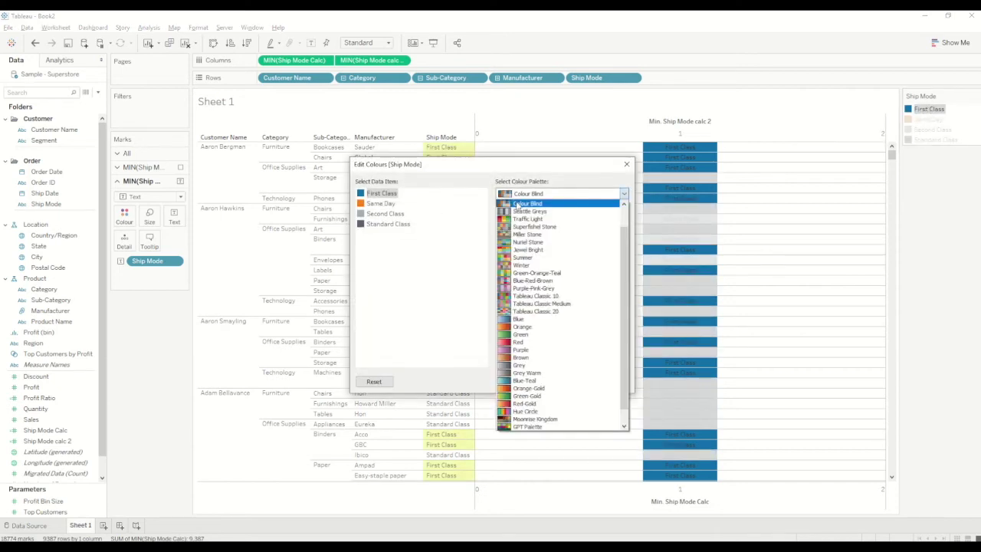
left_click(540, 212)
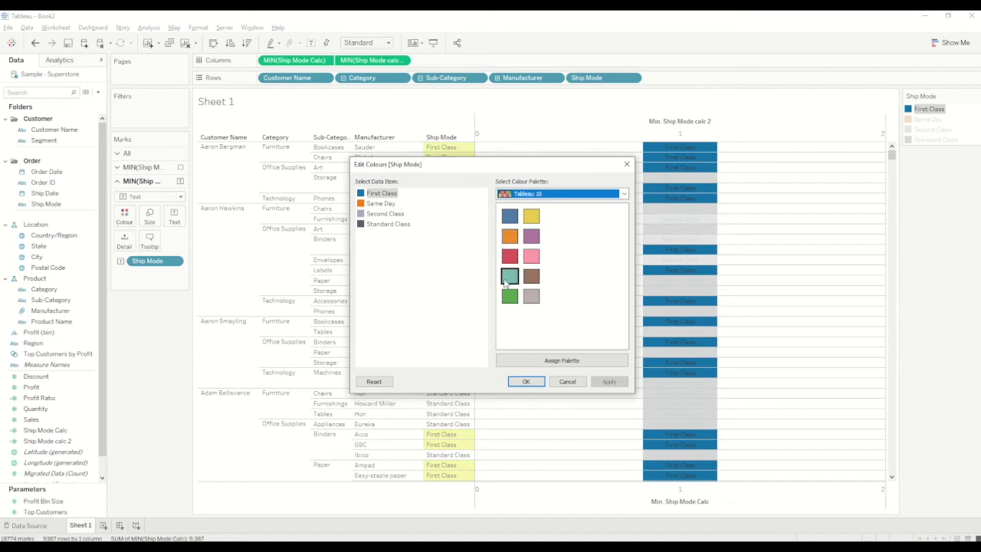
left_click(509, 296)
left_click(383, 215)
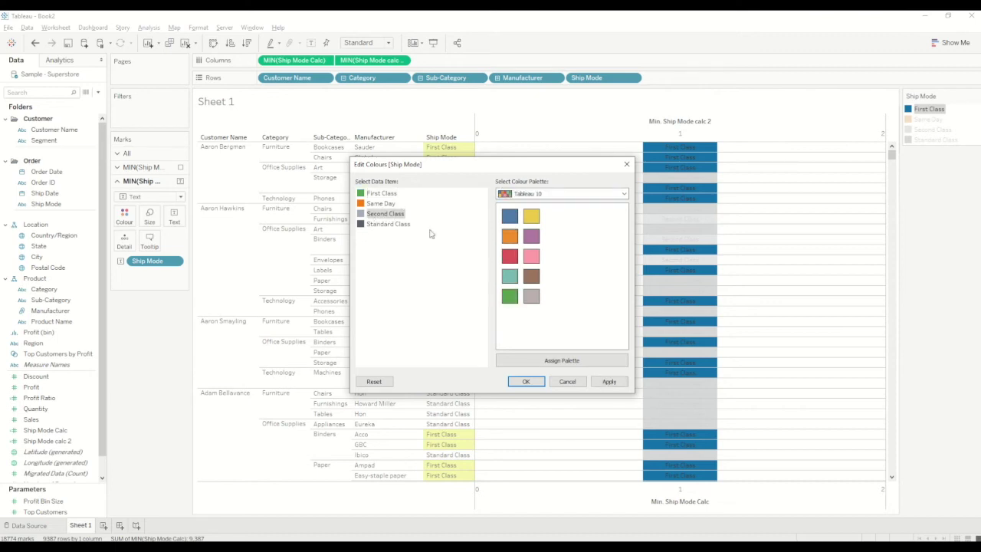
left_click(509, 256)
left_click(390, 225)
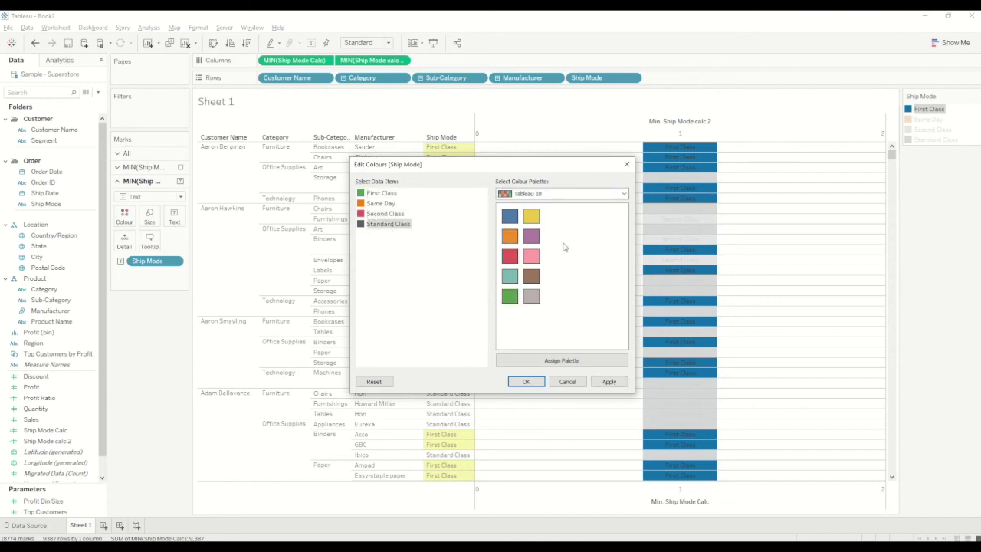
left_click(526, 381)
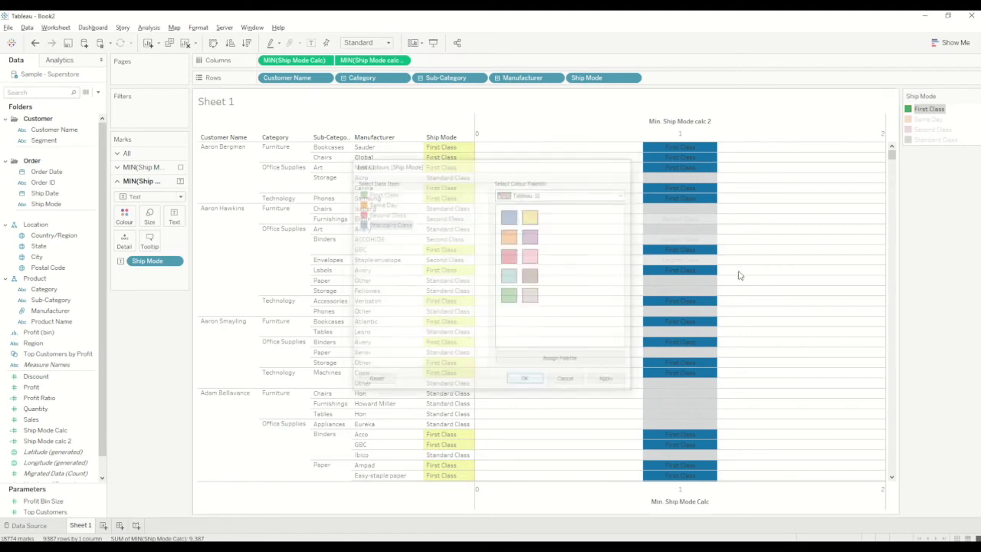
left_click(948, 310)
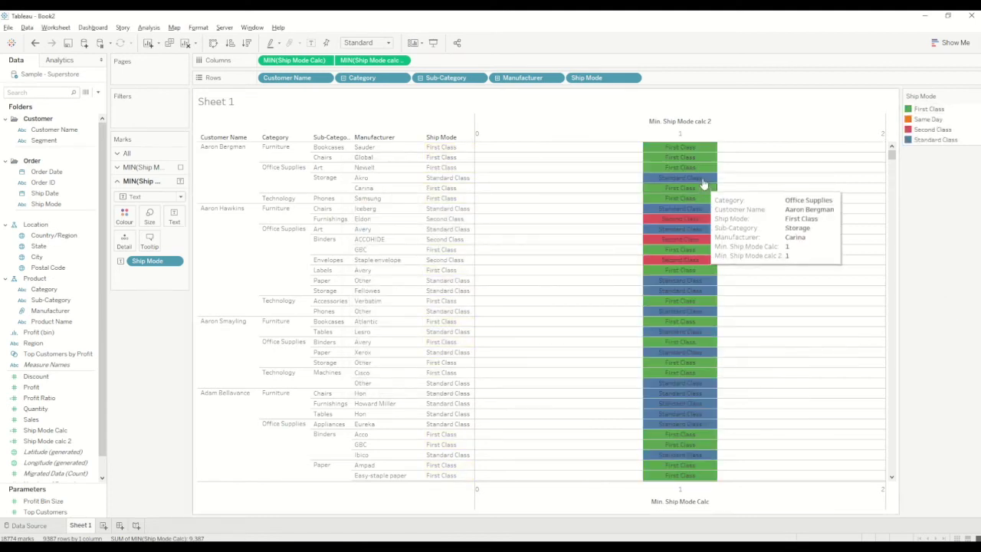
Clear the title of the Min. Ship Mode Calc axis.
right_click(743, 494)
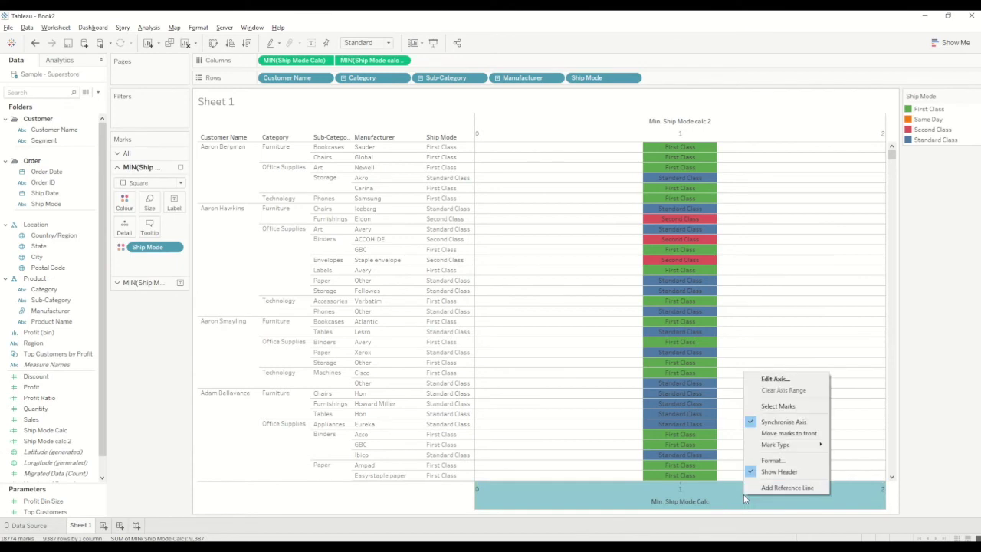
left_click(778, 379)
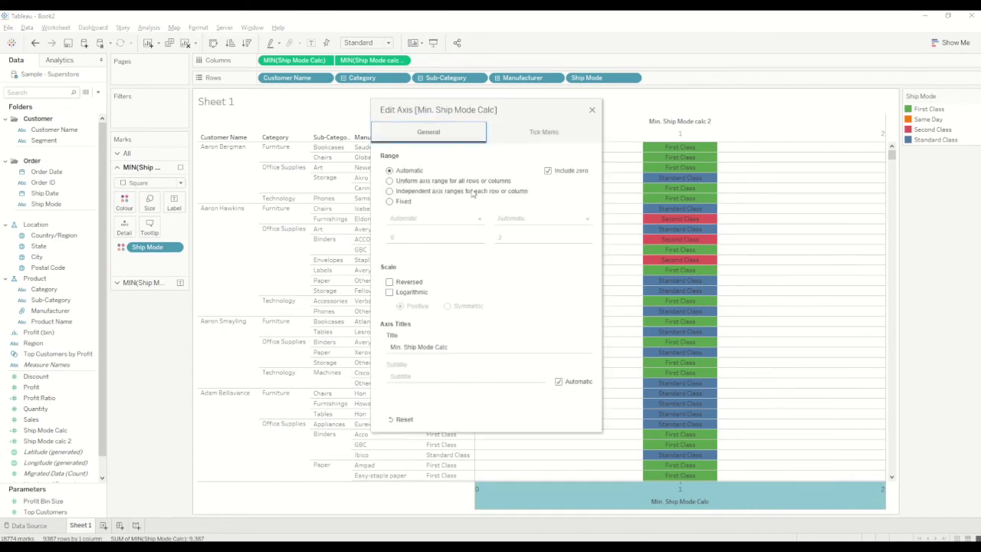
triple_click(449, 347)
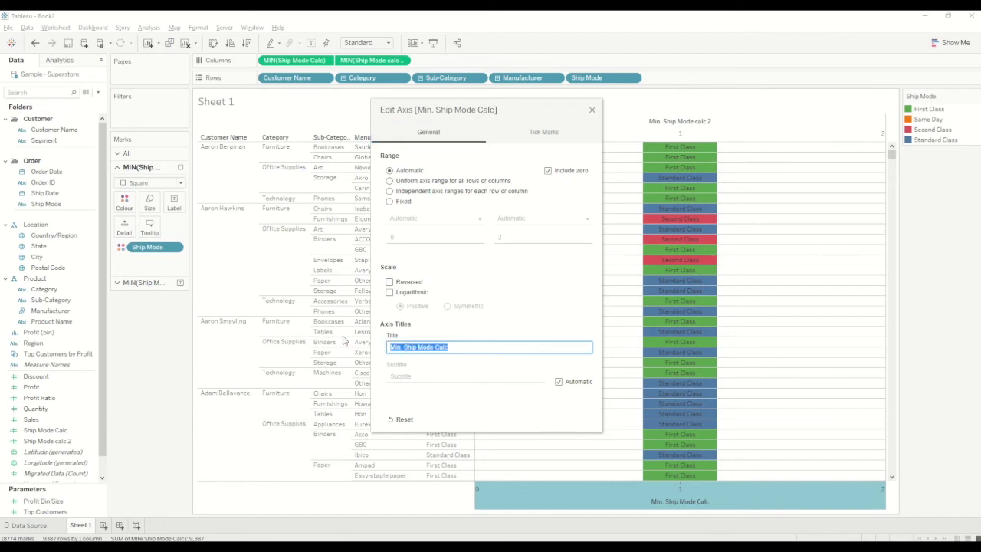
key("BackSpace")
left_click(519, 136)
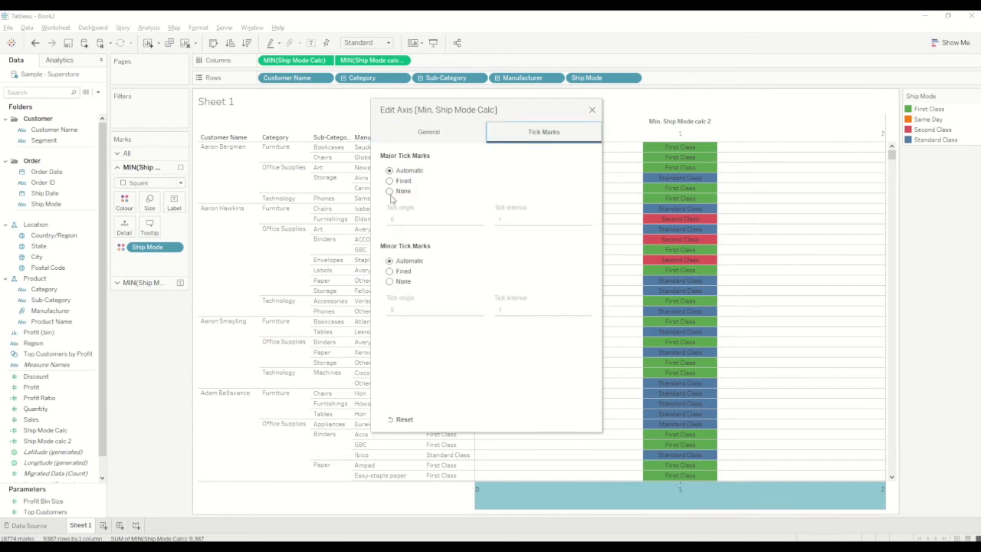
left_click(593, 111)
Retitle the second axis 'Ship Mode', remove its major tick marks, and shorten the header.
right_click(646, 142)
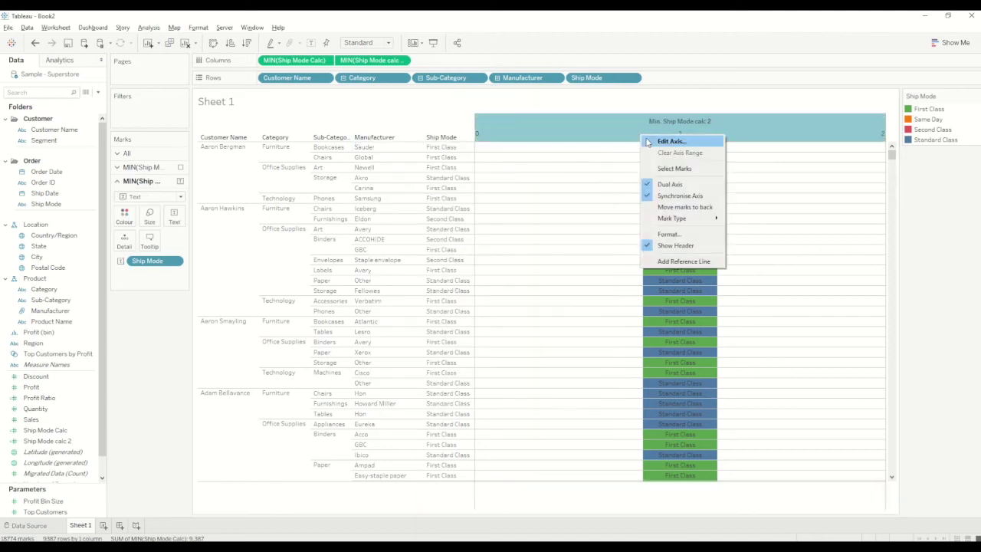
left_click(667, 141)
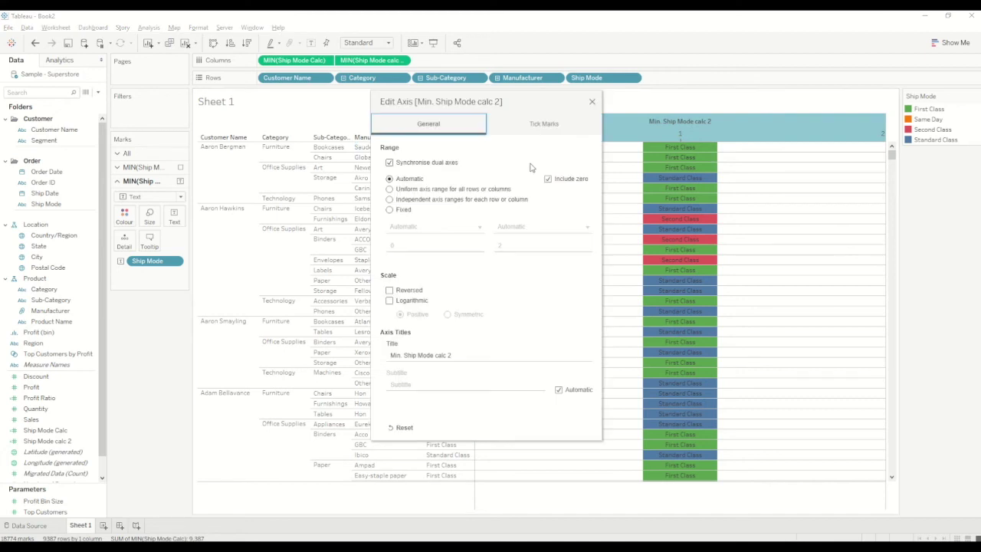
left_click_drag(454, 356, 389, 352)
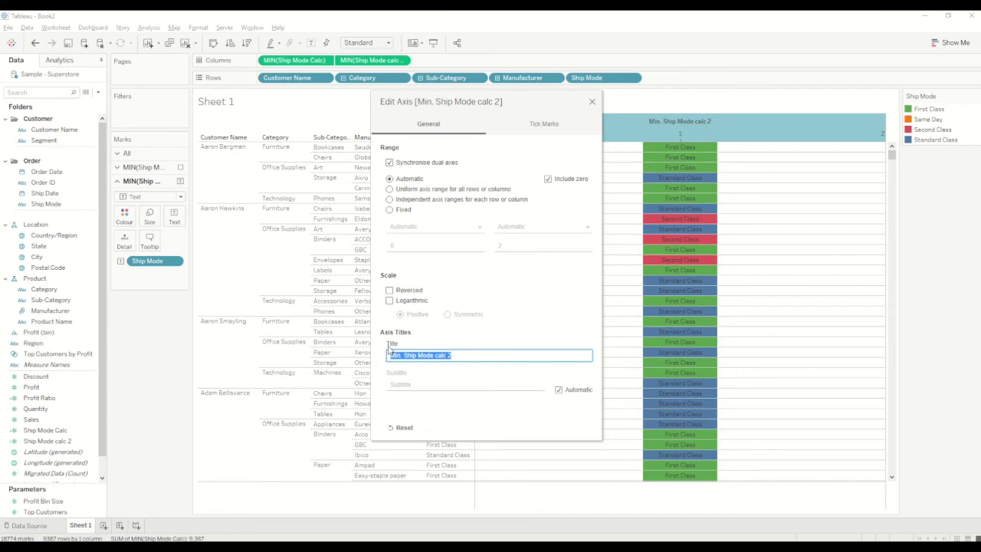
type("Ship Mode")
left_click(535, 128)
left_click(390, 183)
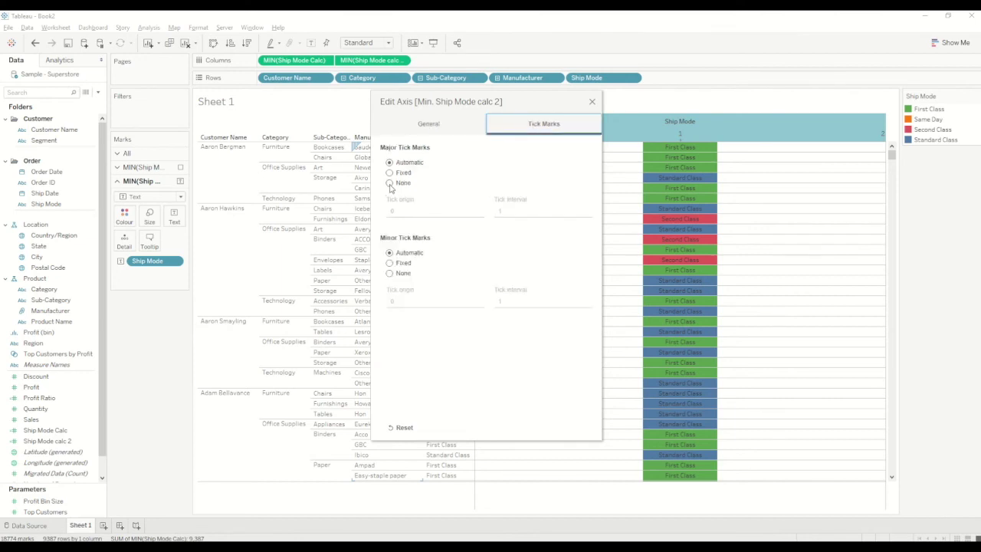
left_click(593, 104)
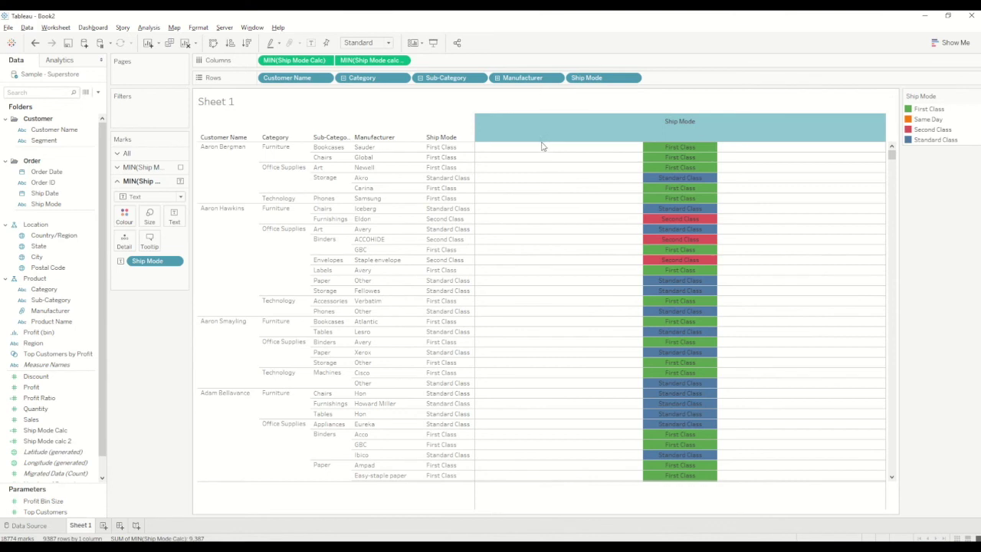
left_click_drag(546, 140, 559, 127)
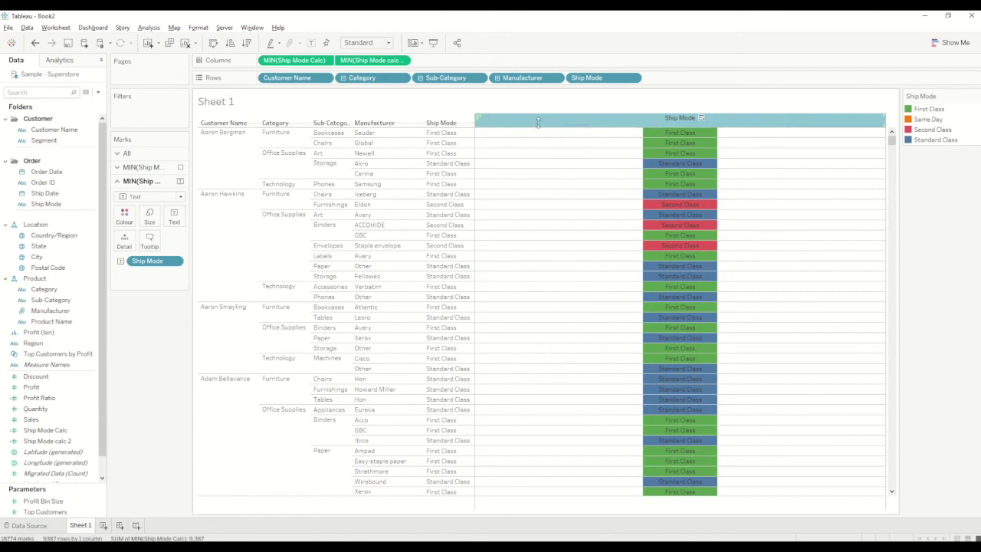
left_click_drag(538, 123, 547, 118)
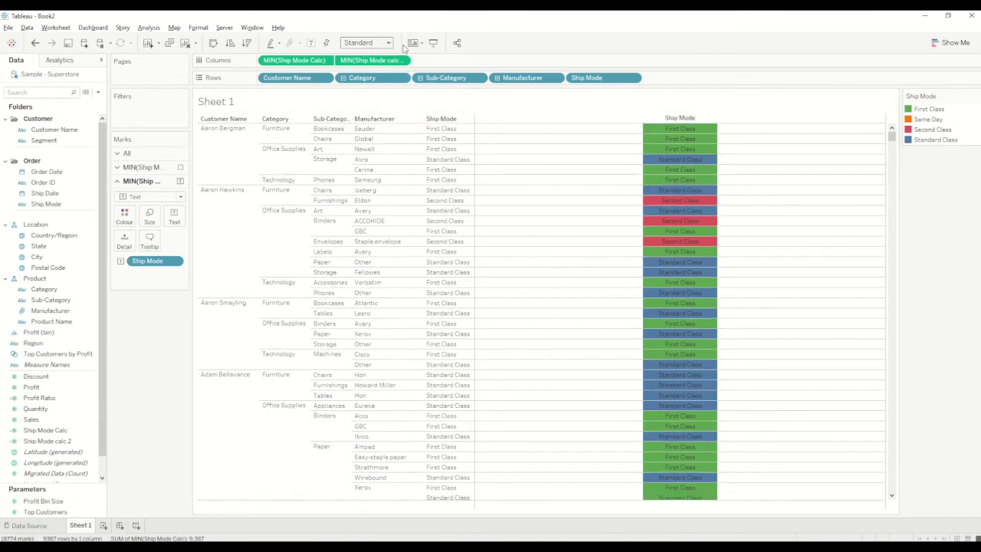
Place Sheet 1 on a new dashboard and remove the Ship Mode legend.
left_click(121, 526)
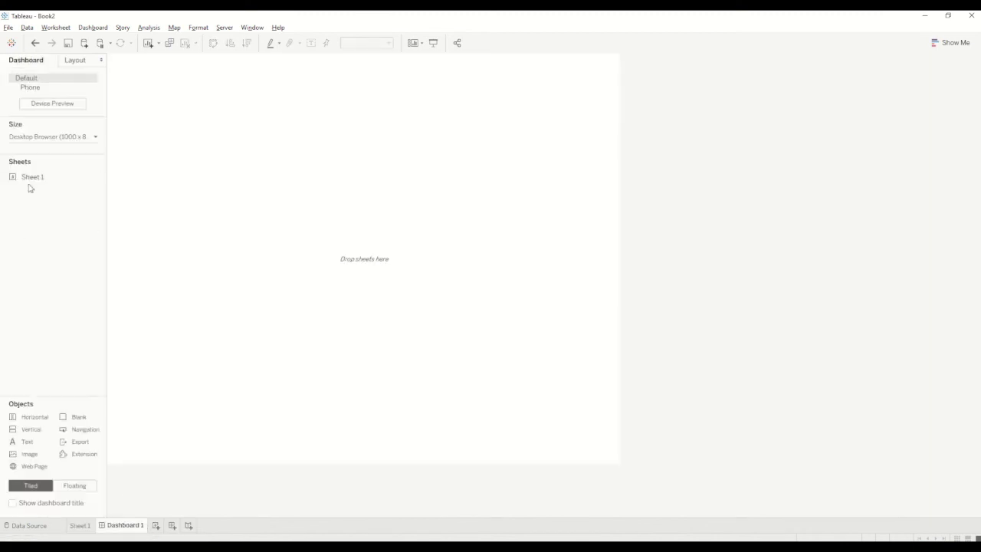
left_click_drag(31, 184, 553, 111)
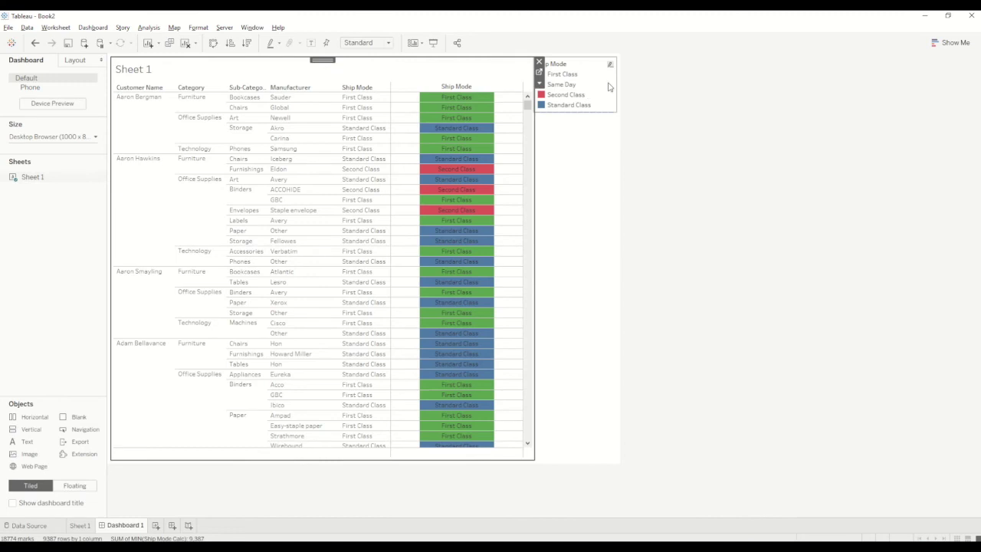
left_click(621, 61)
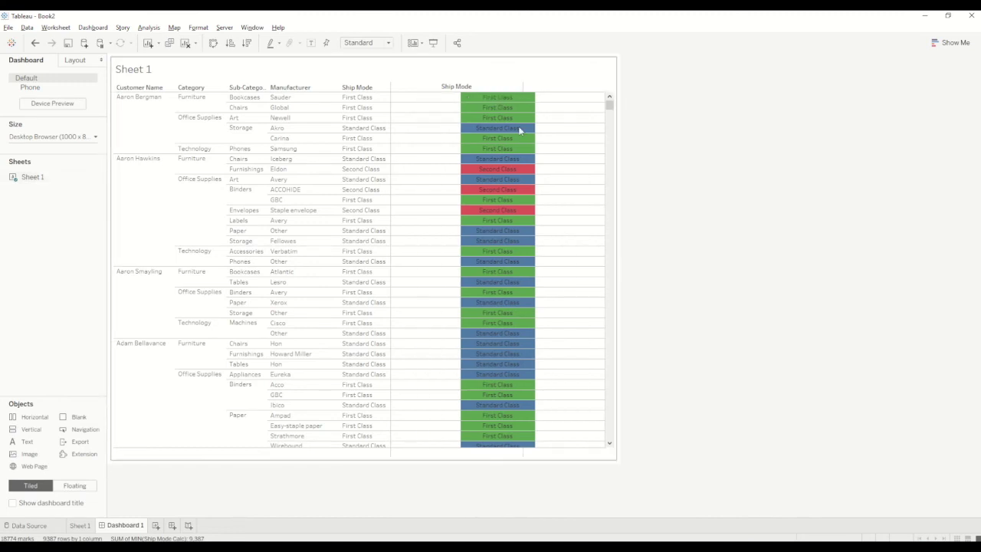
Widen the Sub-Category column and the column before the coloured Ship Mode cells.
left_click(396, 175)
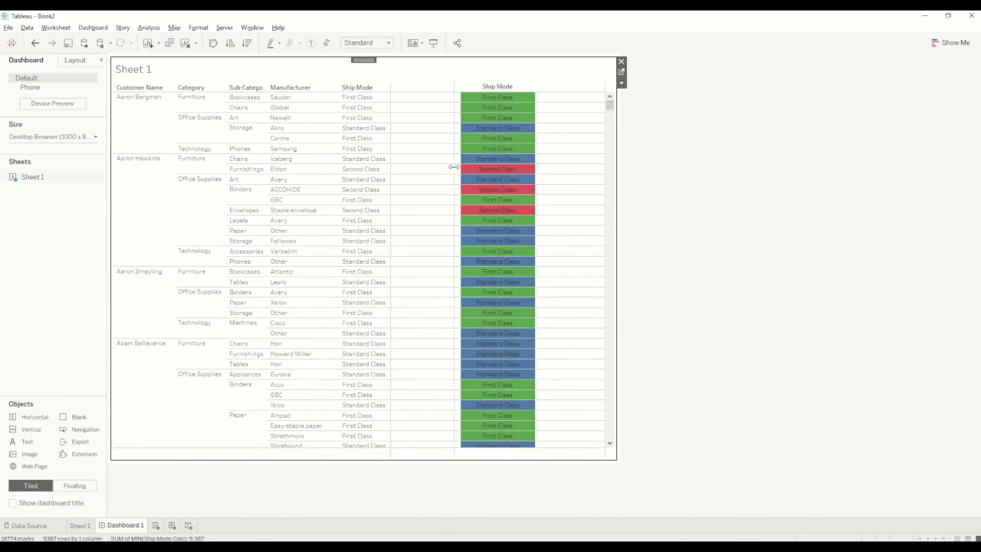
left_click_drag(454, 167, 495, 170)
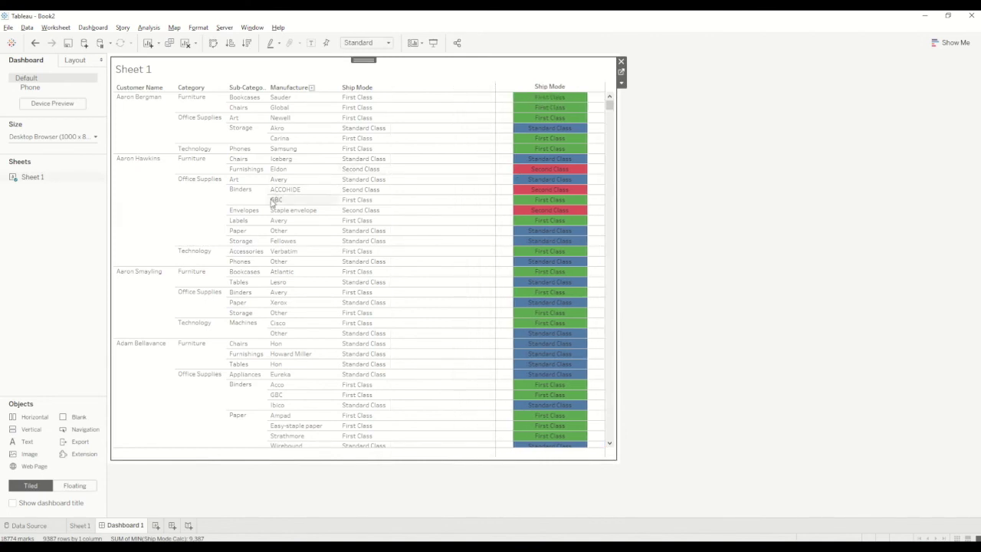
left_click_drag(268, 201, 334, 201)
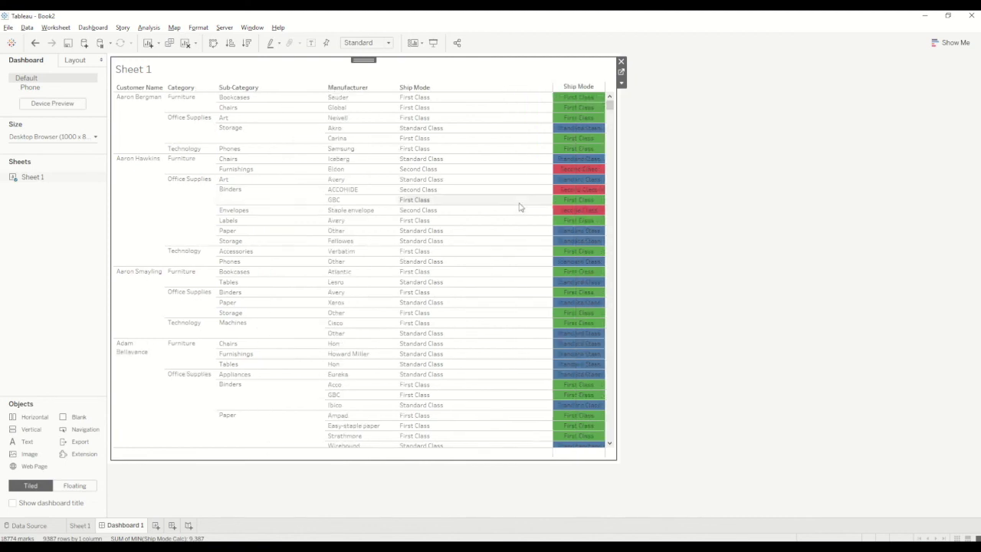
left_click_drag(549, 188, 529, 187)
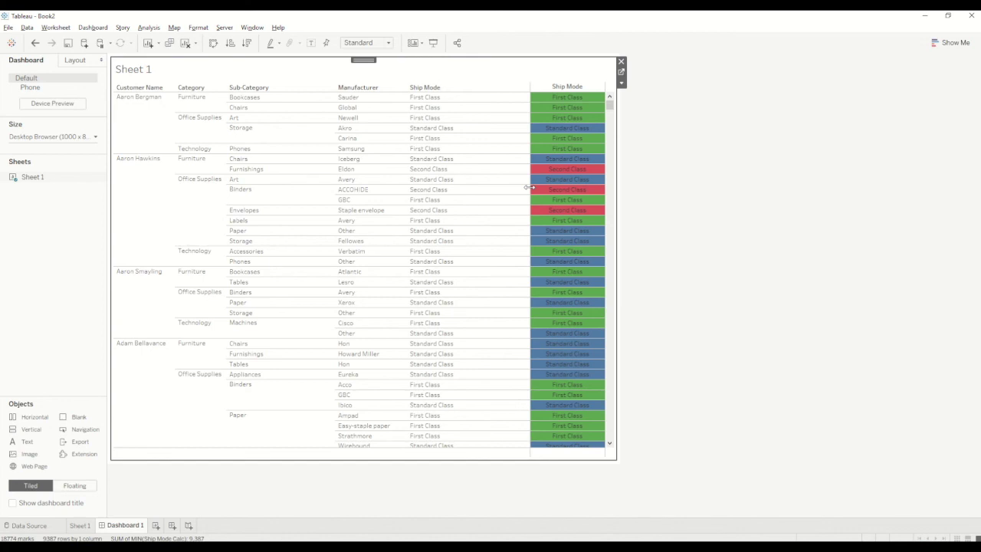
left_click(747, 232)
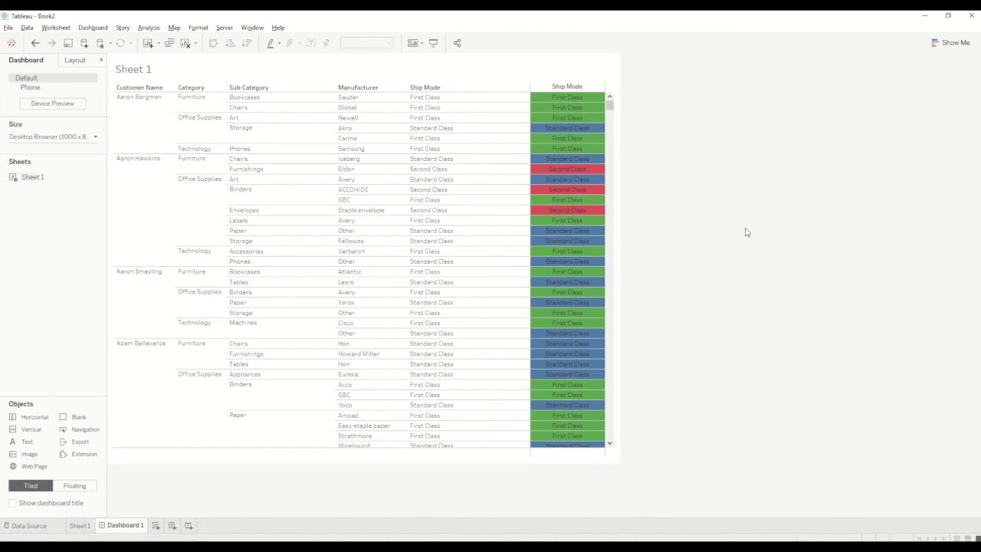